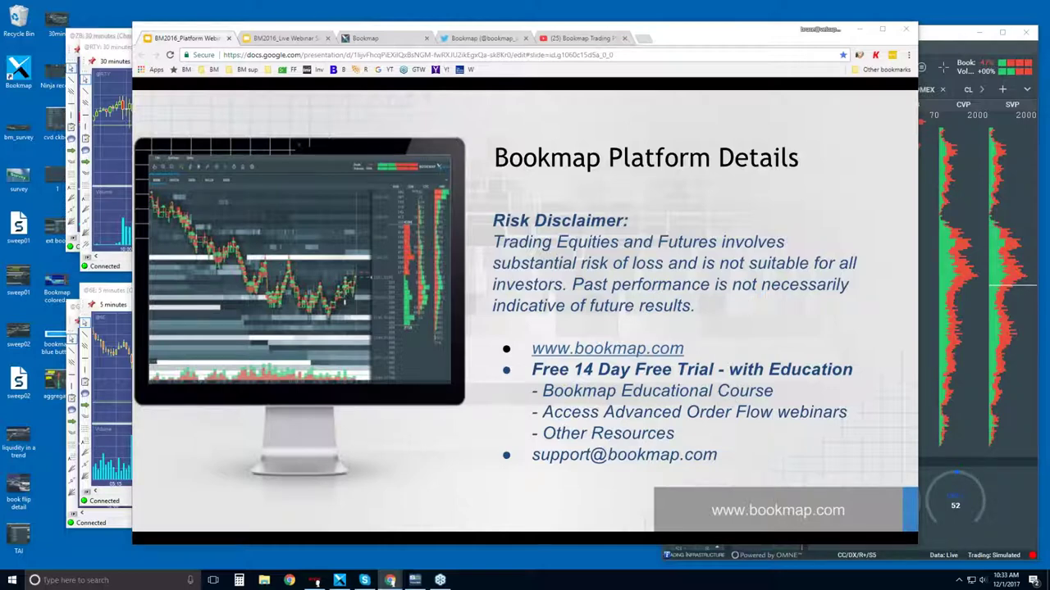
Show the Bookmap website and review its intro, About Bookmap, Nasdaq TotalView advantages and Connectivity sections
key(ctrl+3)
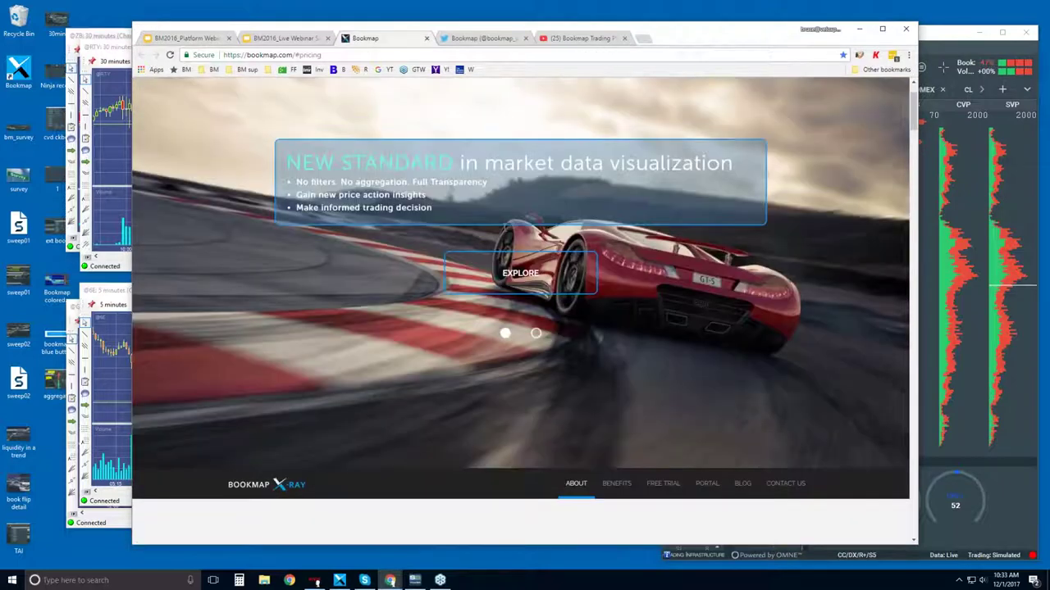
scroll(521, 328, down, 4)
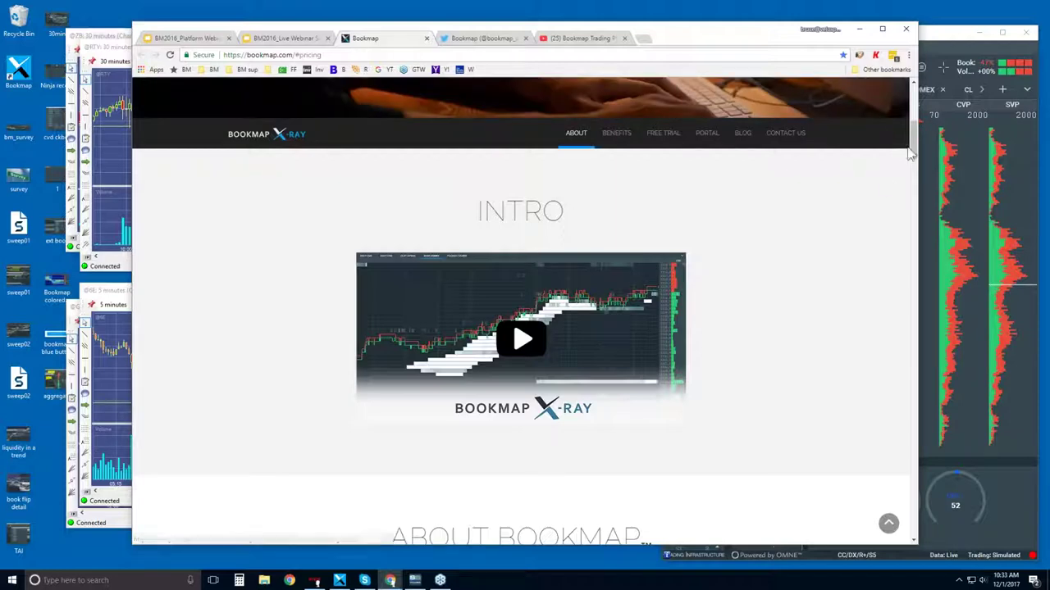
drag(911, 155, 913, 166)
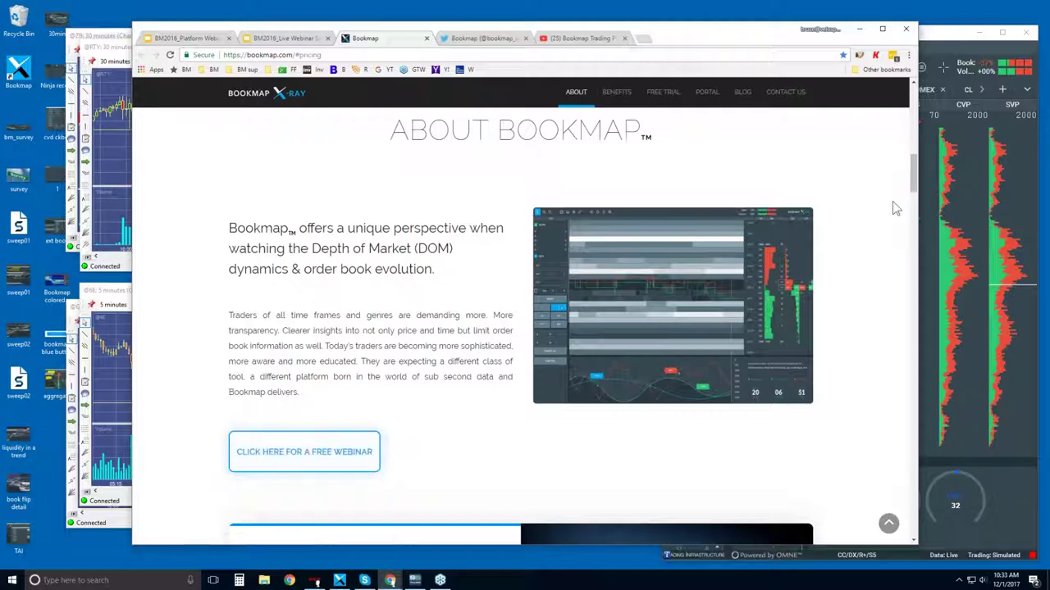
drag(914, 174, 917, 302)
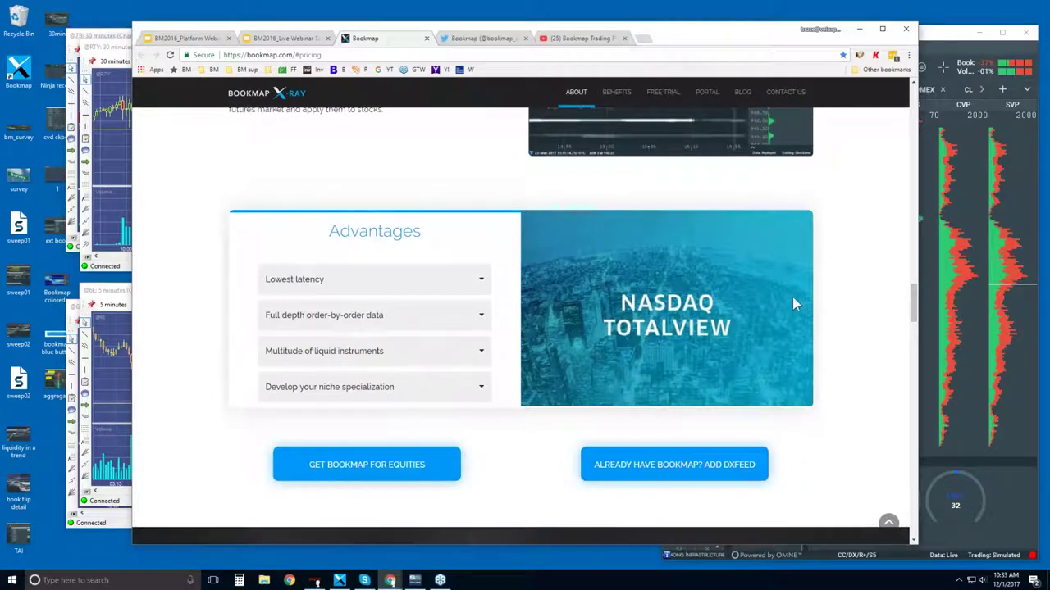
drag(914, 298, 916, 312)
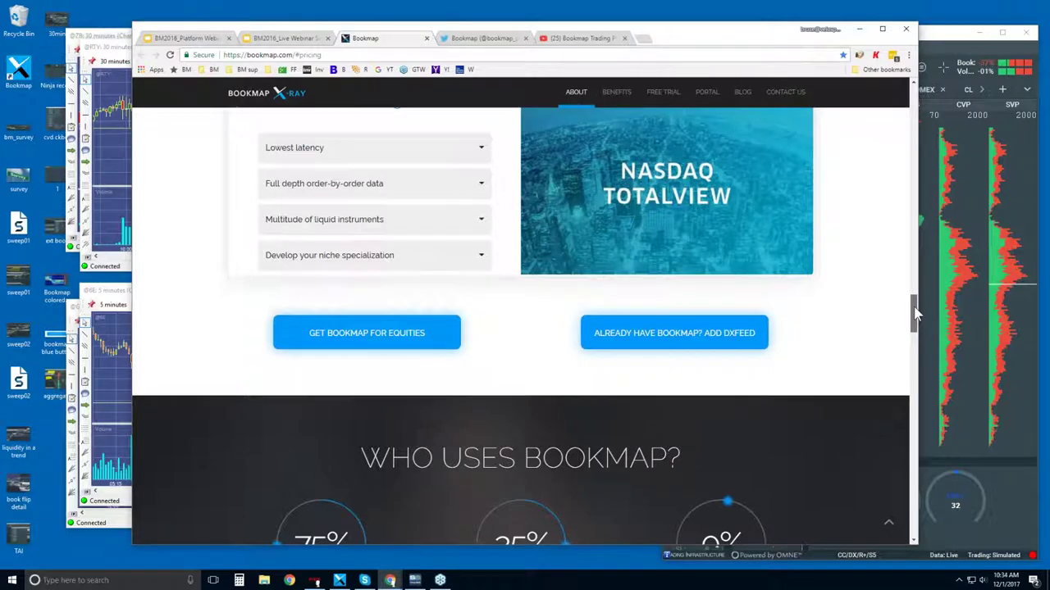
drag(916, 313, 917, 368)
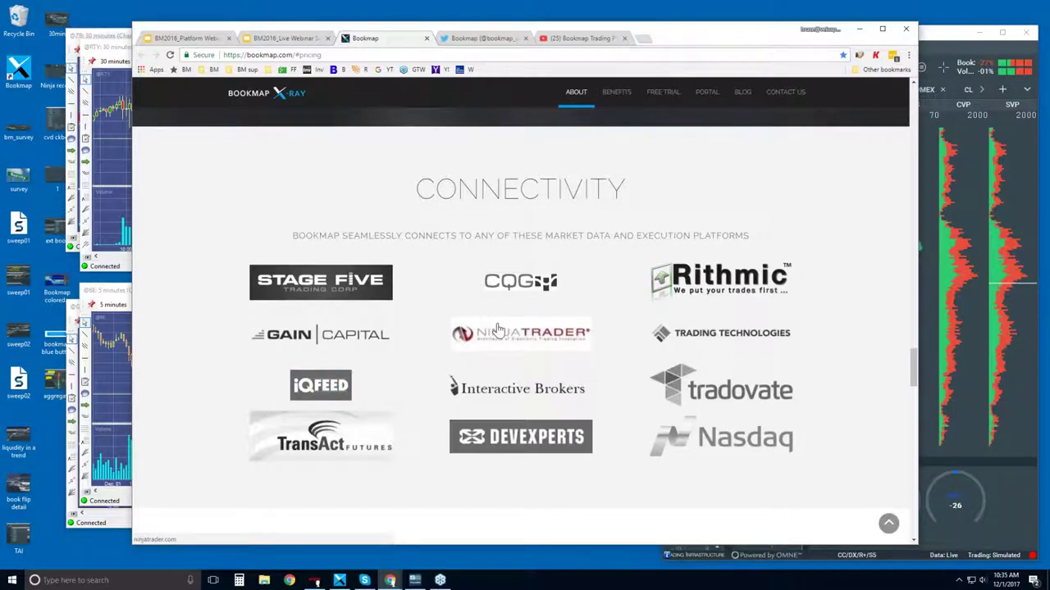
Review the Basic, Advanced and Quant plans in the website's free trial section, highlighting features of the Advanced plan
scroll(498, 328, down, 3)
scroll(869, 363, down, 3)
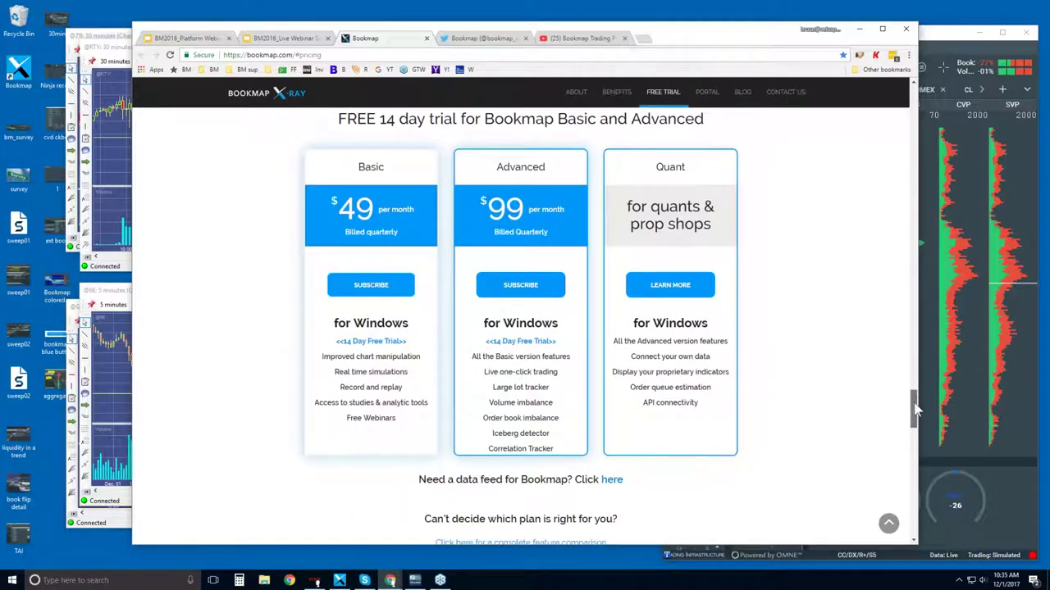
drag(912, 401, 912, 401)
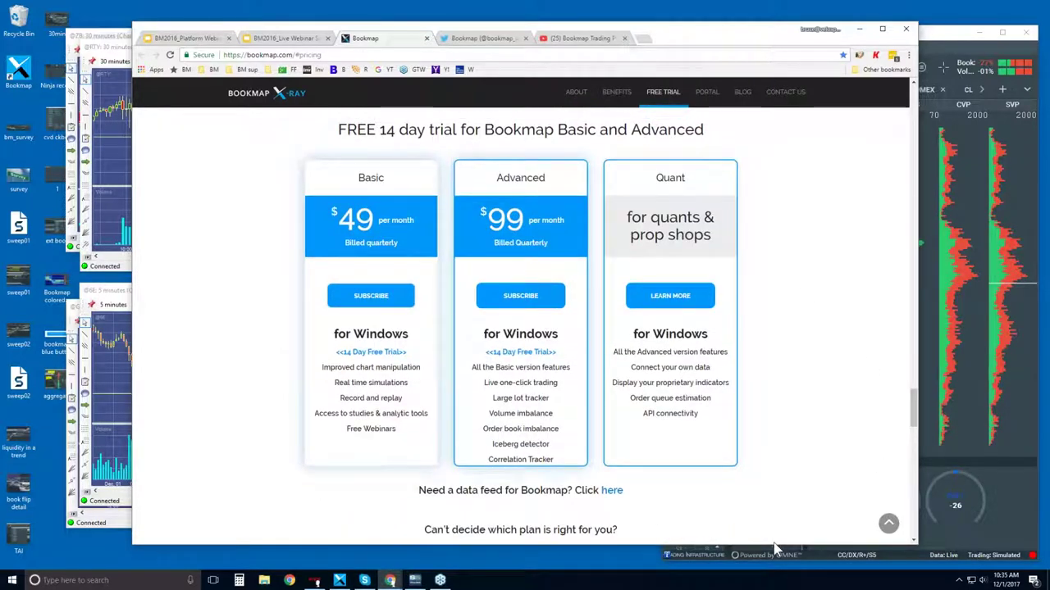
drag(774, 544, 774, 561)
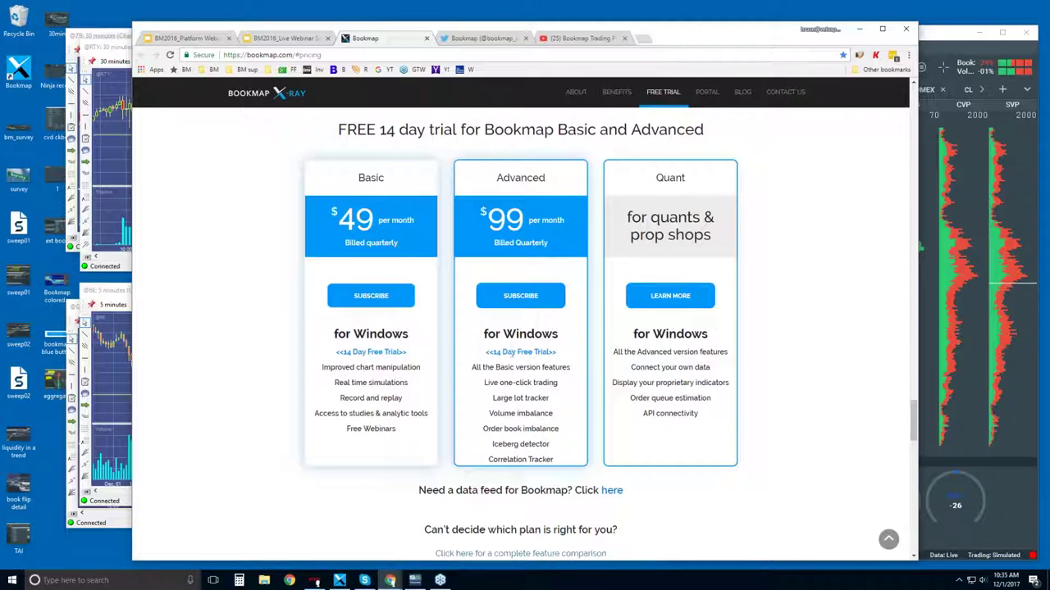
drag(483, 382, 554, 460)
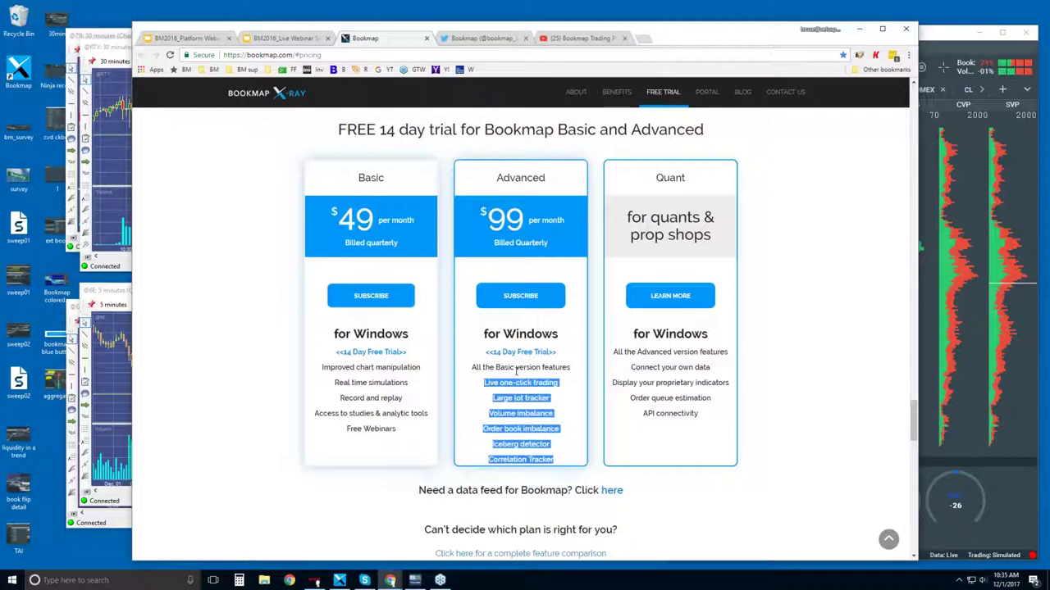
click(537, 412)
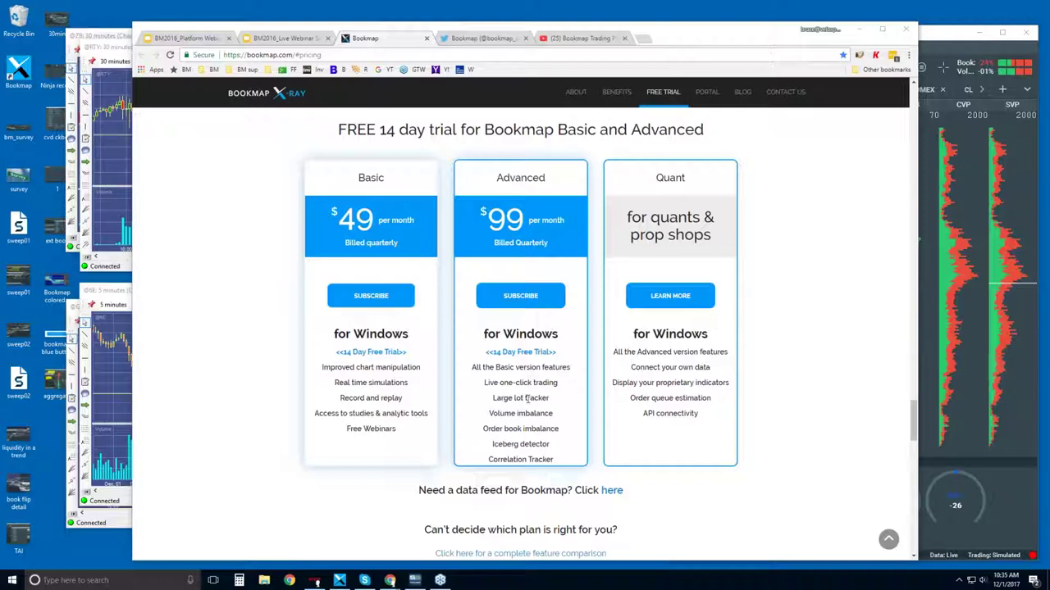
drag(522, 414, 560, 429)
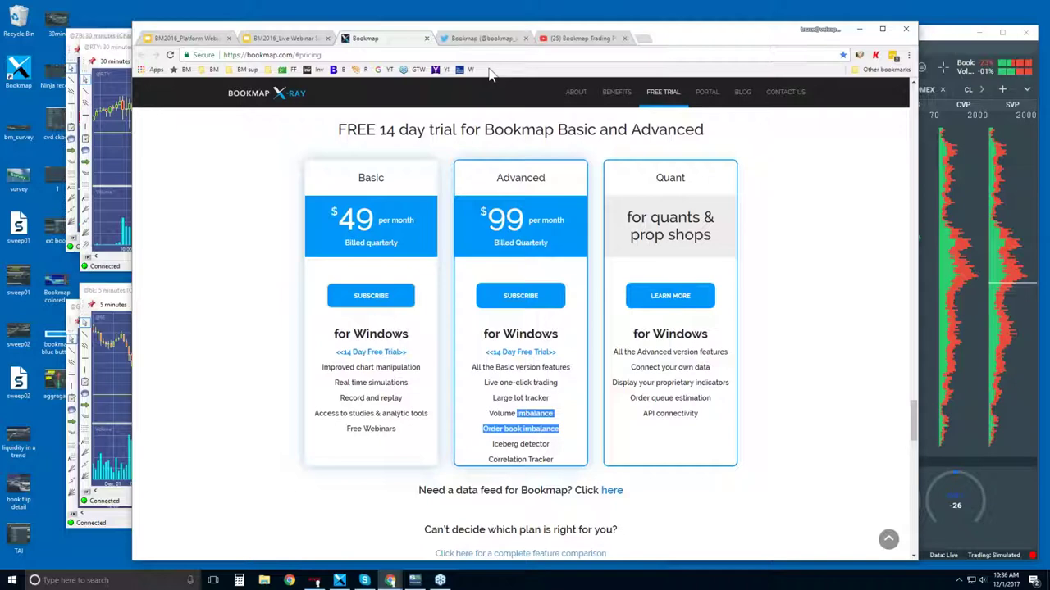
Show the Bookmap Twitter page and examine the video playlists on the Bookmap Trading Platform YouTube channel
click(482, 38)
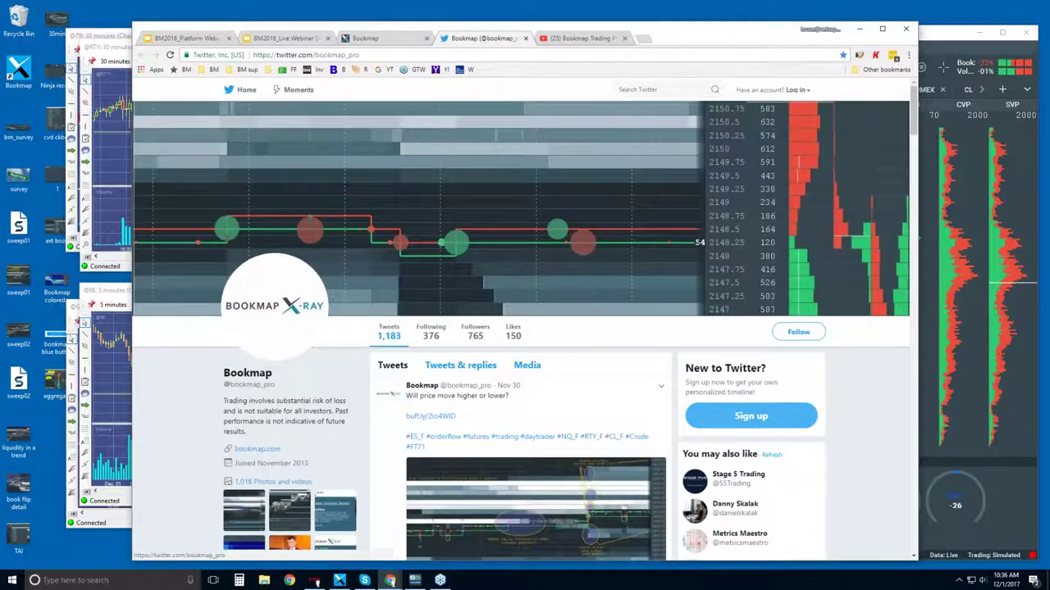
key(ctrl+Tab)
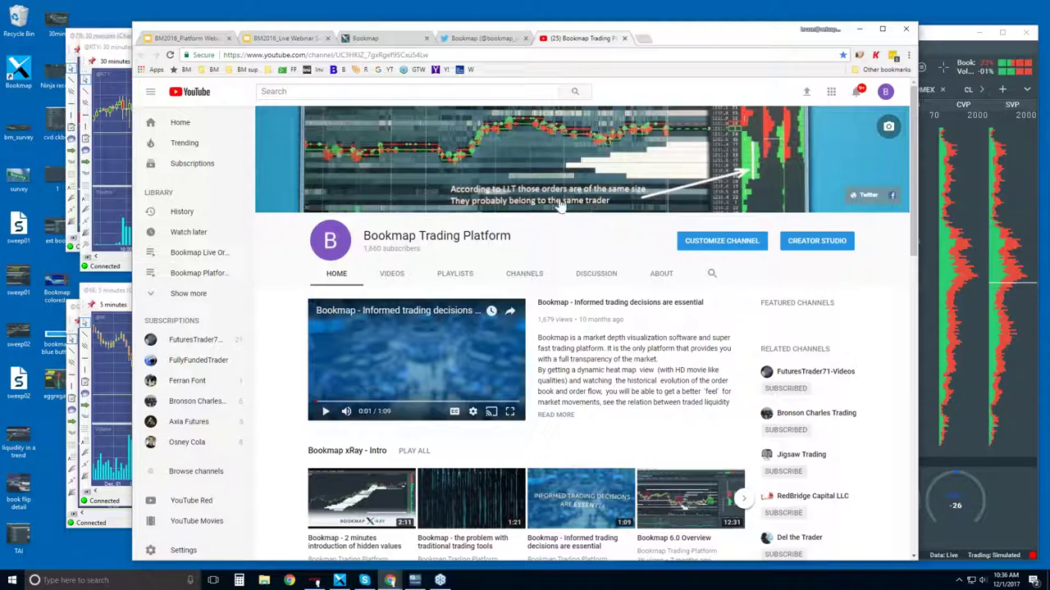
scroll(351, 286, down, 2)
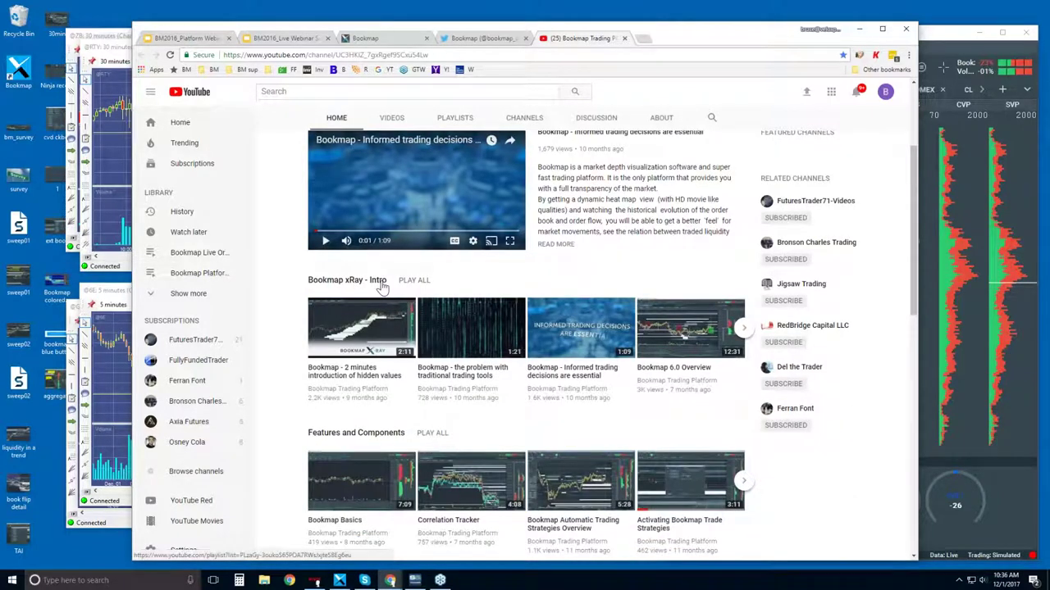
scroll(381, 287, down, 1)
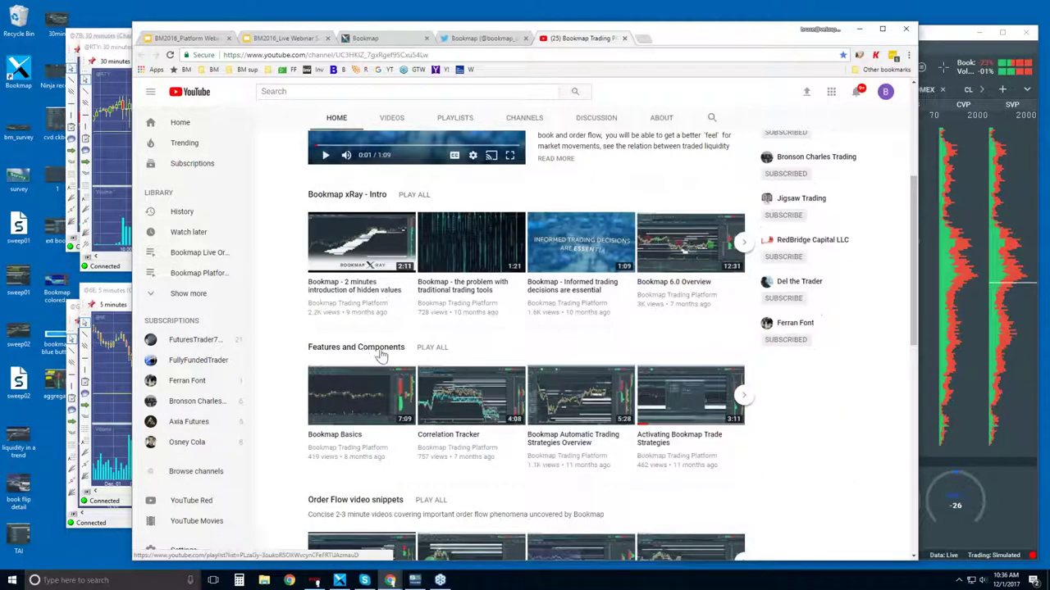
scroll(387, 353, down, 2)
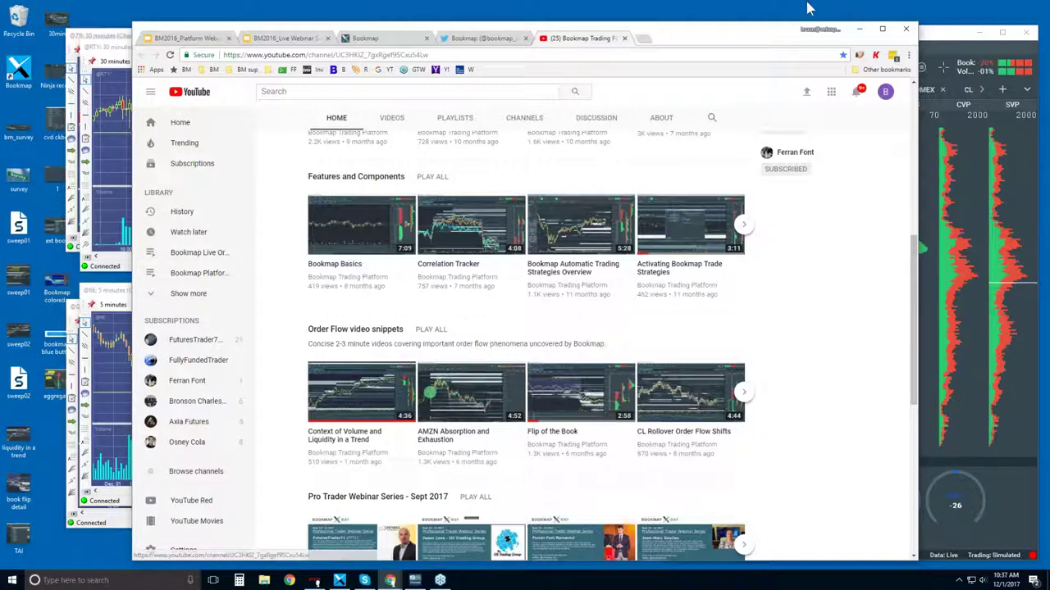
Switch to the Bookmap platform, maximize its window and hide the trading control panel beside the NQZ7.CME chart
drag(745, 23, 744, 12)
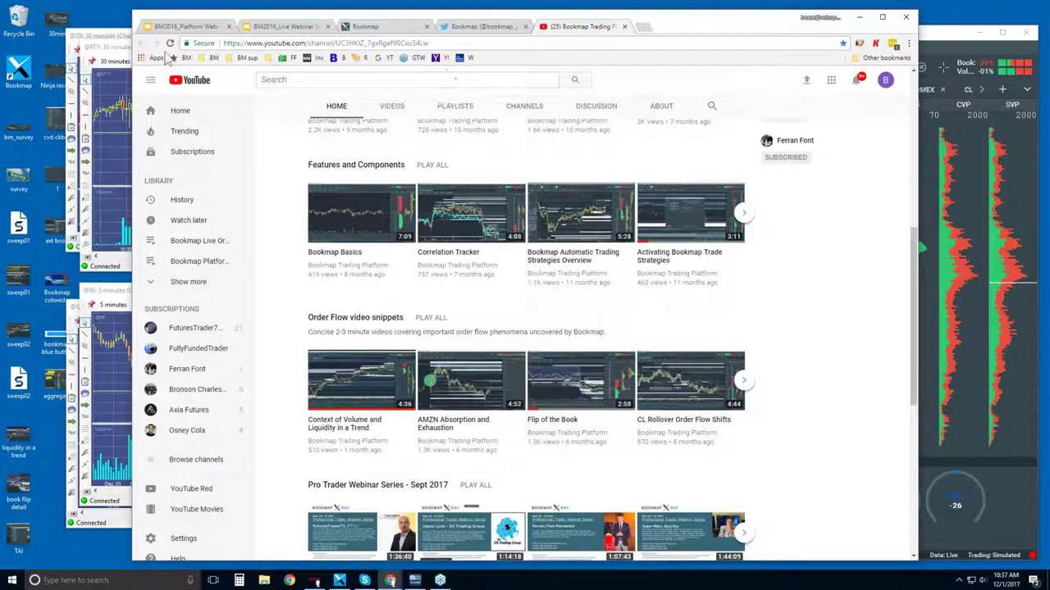
click(123, 54)
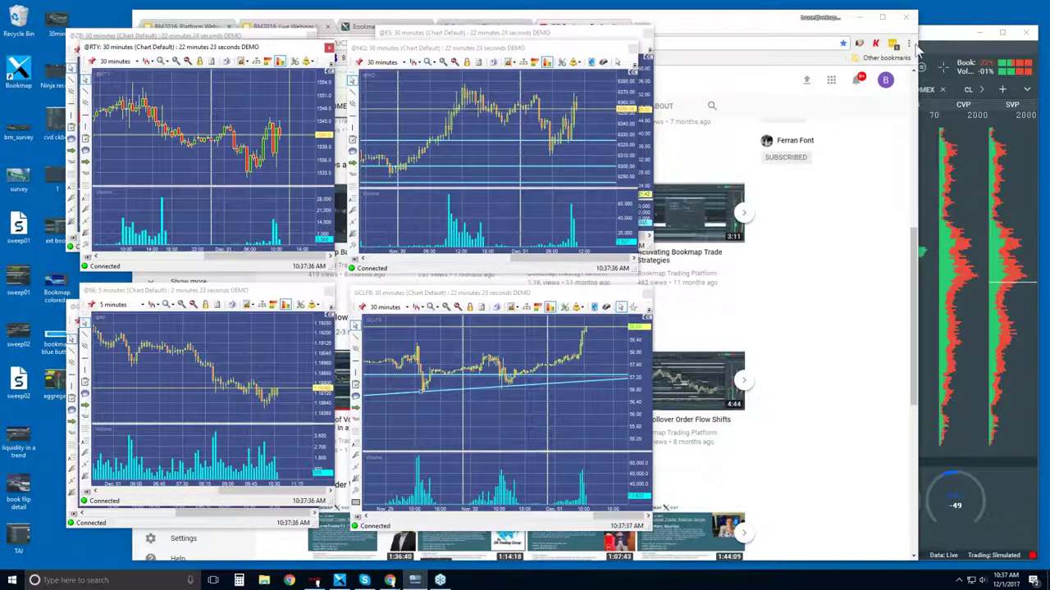
double_click(939, 32)
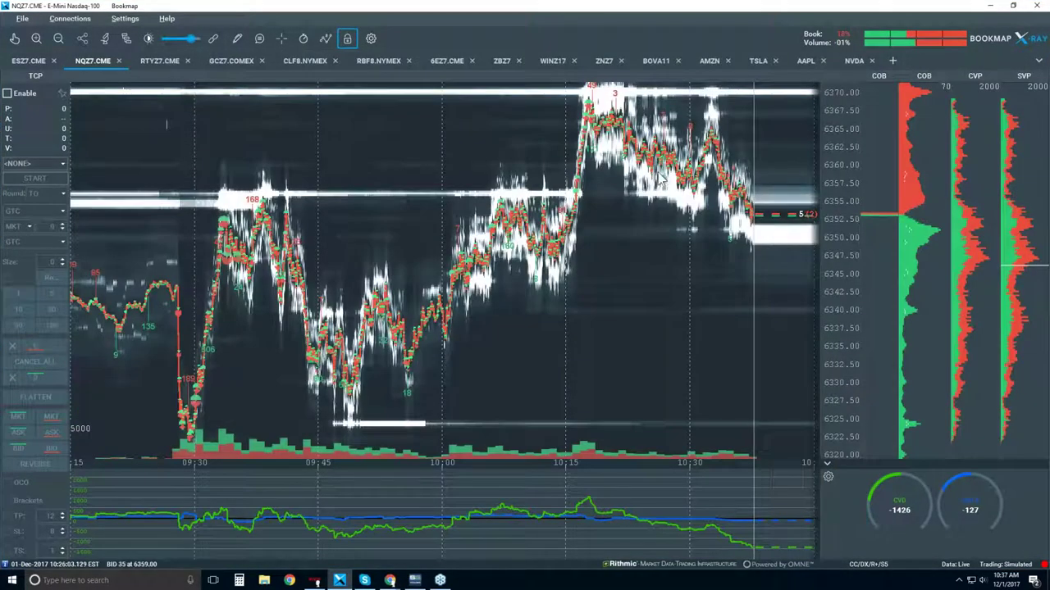
click(347, 38)
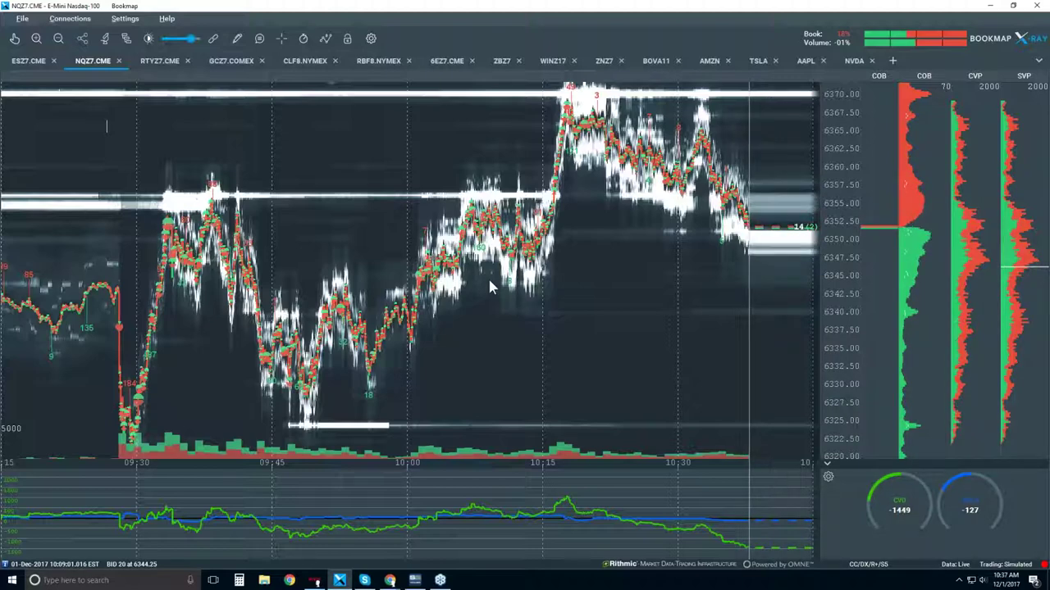
Examine the NQZ7.CME price action and liquidity heatmap, from the whole morning session down to the last couple of minutes
scroll(487, 275, down, 2)
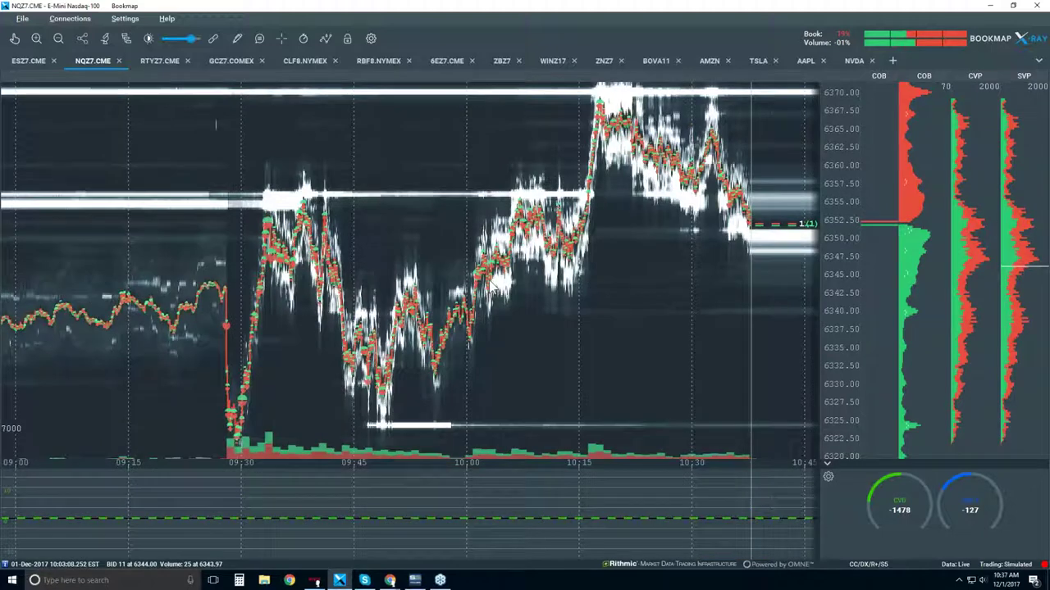
scroll(491, 282, down, 1)
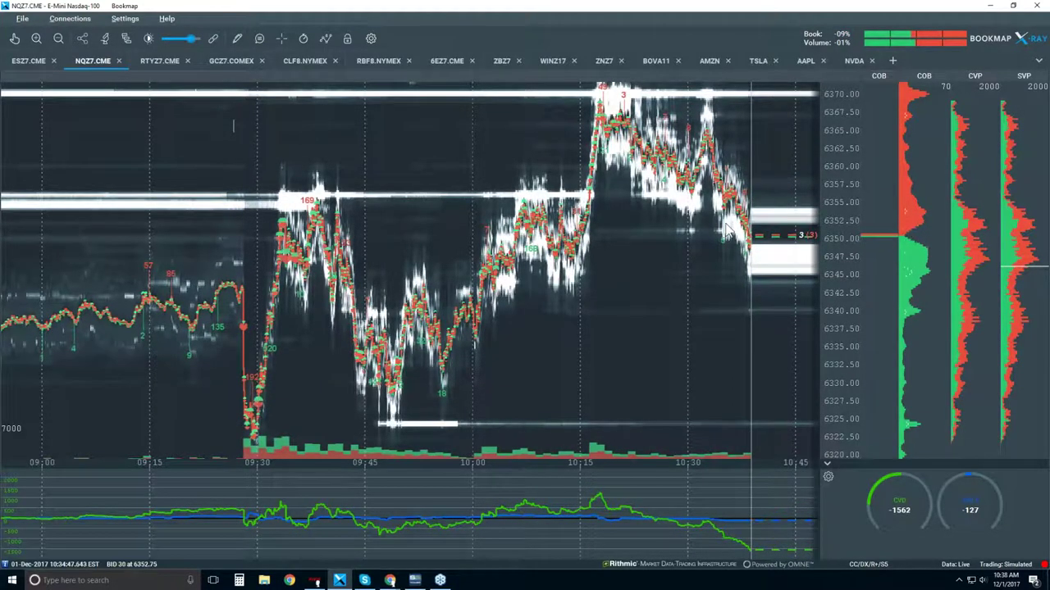
scroll(725, 229, up, 1)
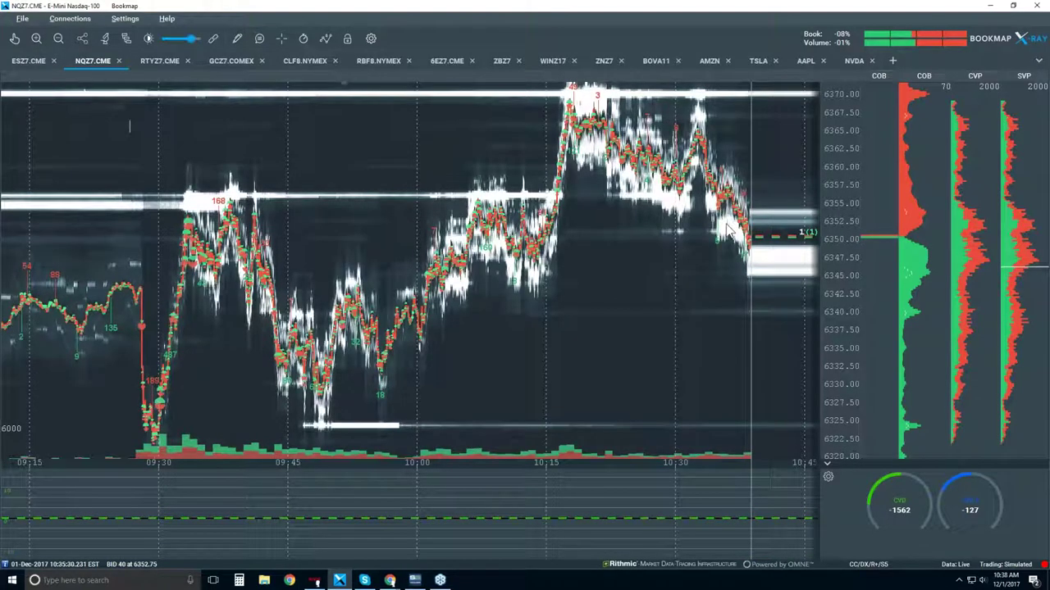
scroll(726, 230, up, 5)
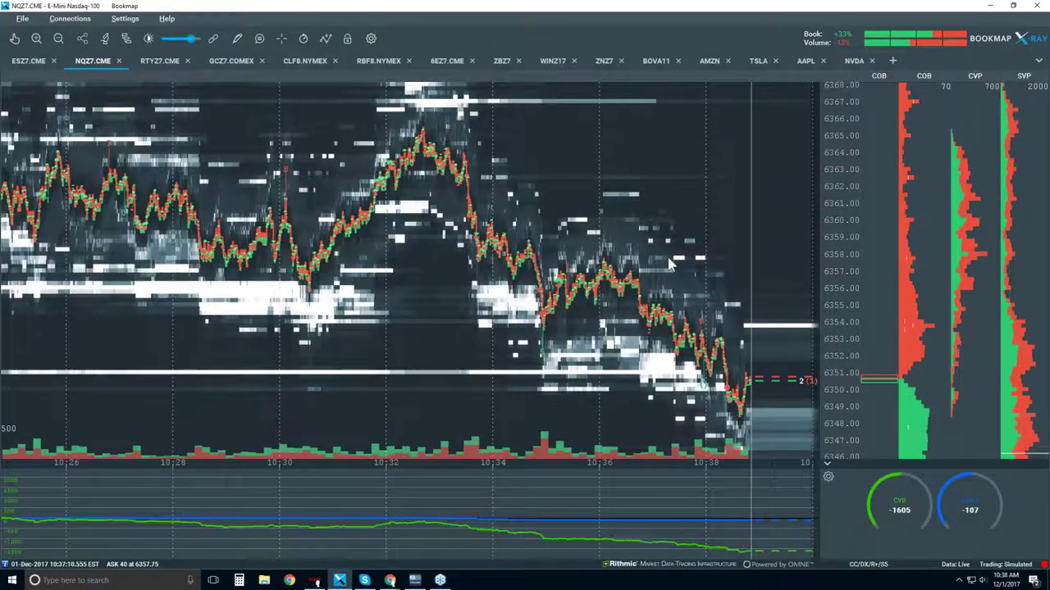
scroll(668, 264, up, 1)
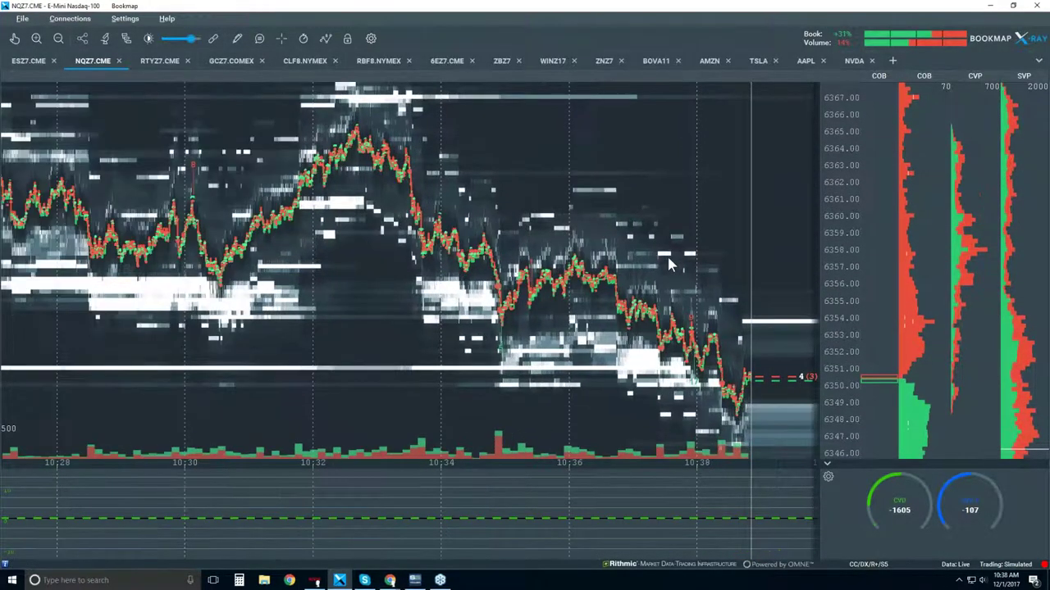
scroll(669, 264, up, 4)
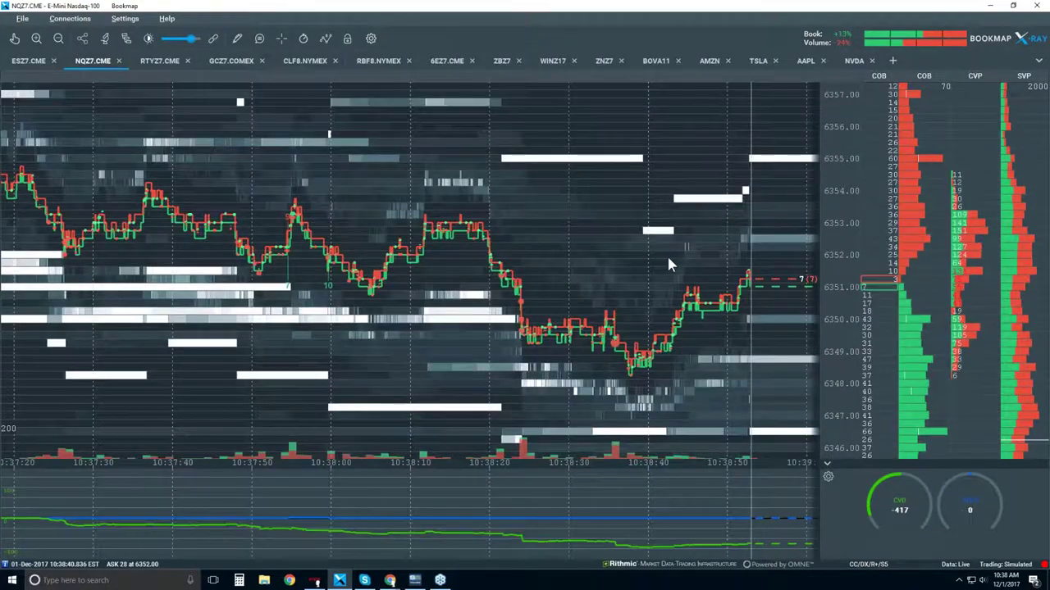
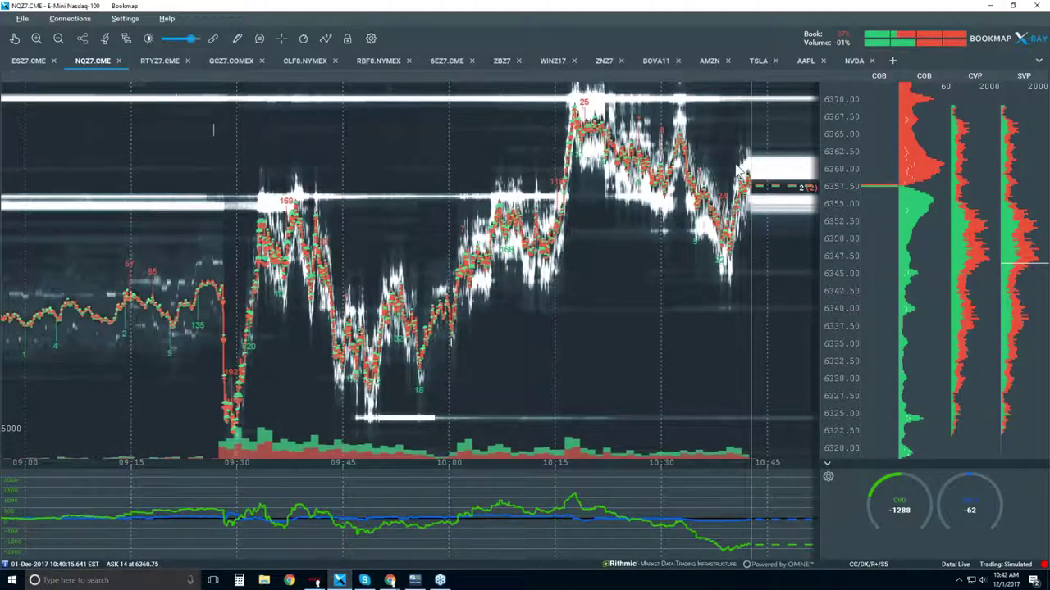
Enable the depth limit on the numeric Current Order Book column of NQZ7.CME with a maximal depth of 10
scroll(738, 172, up, 2)
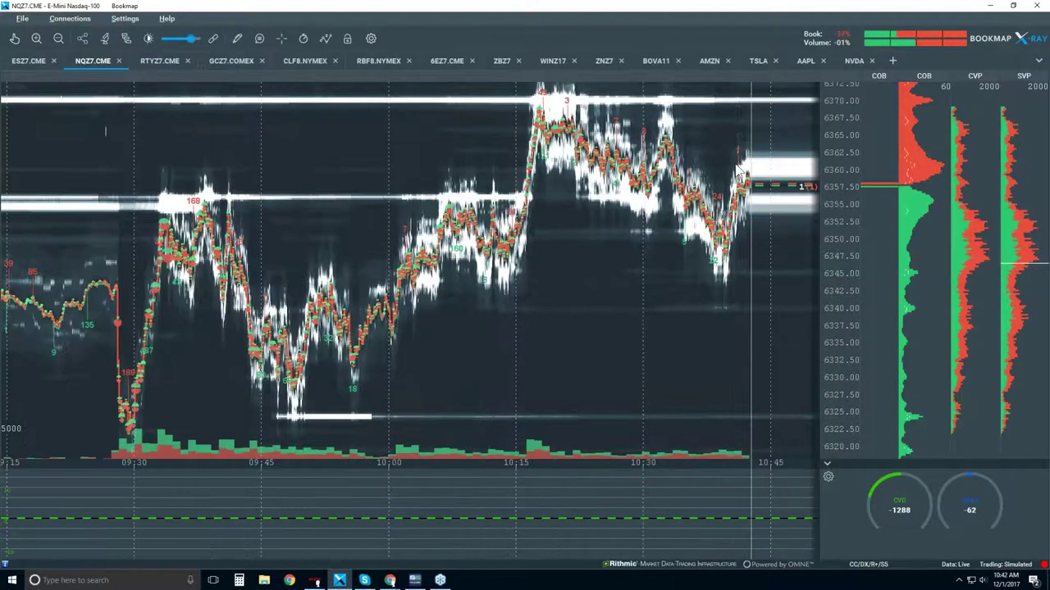
scroll(738, 172, up, 5)
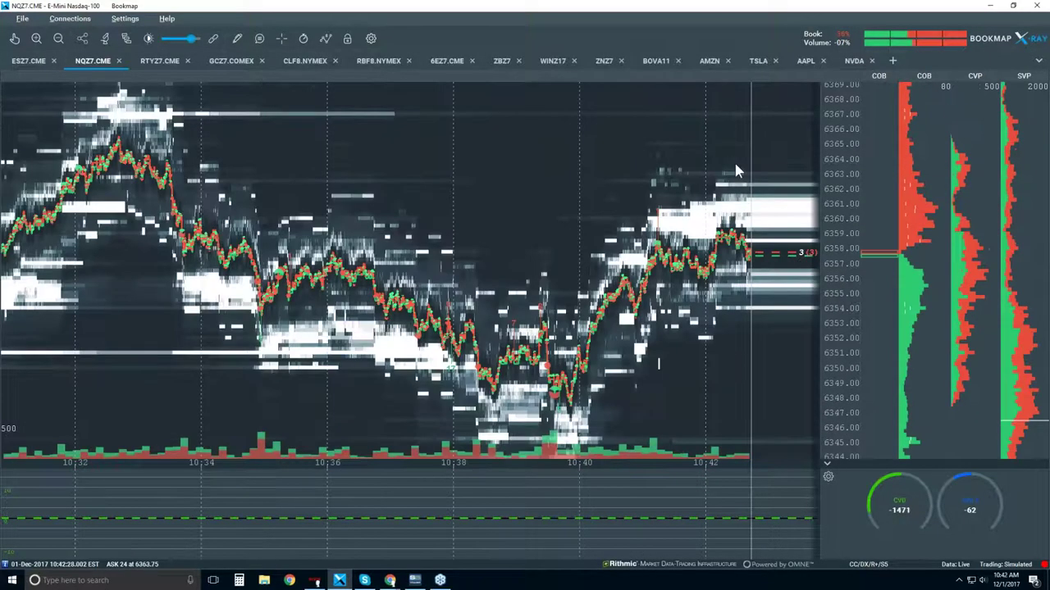
scroll(736, 170, up, 6)
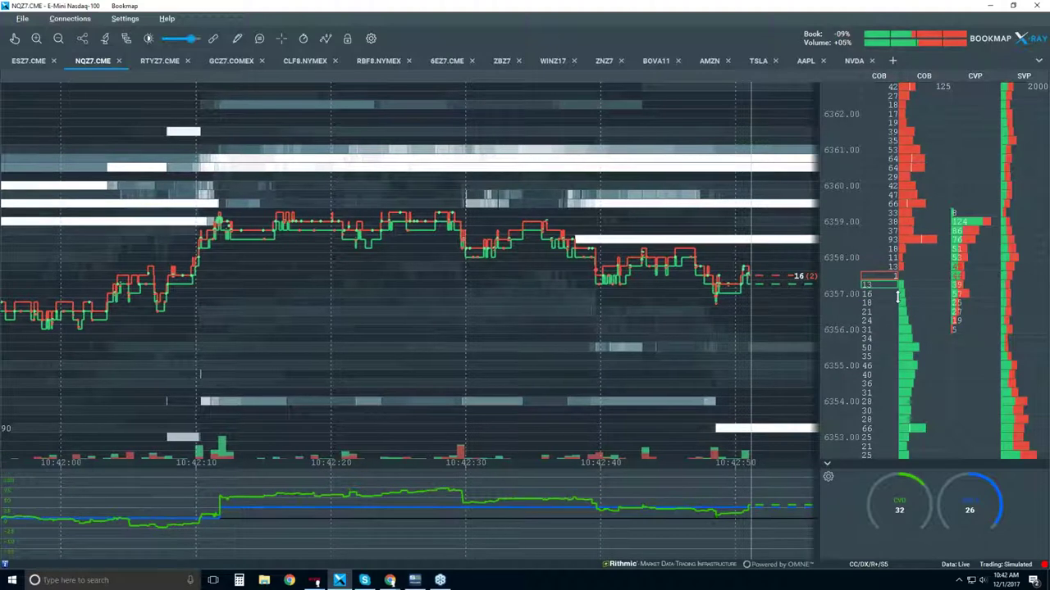
right_click(873, 226)
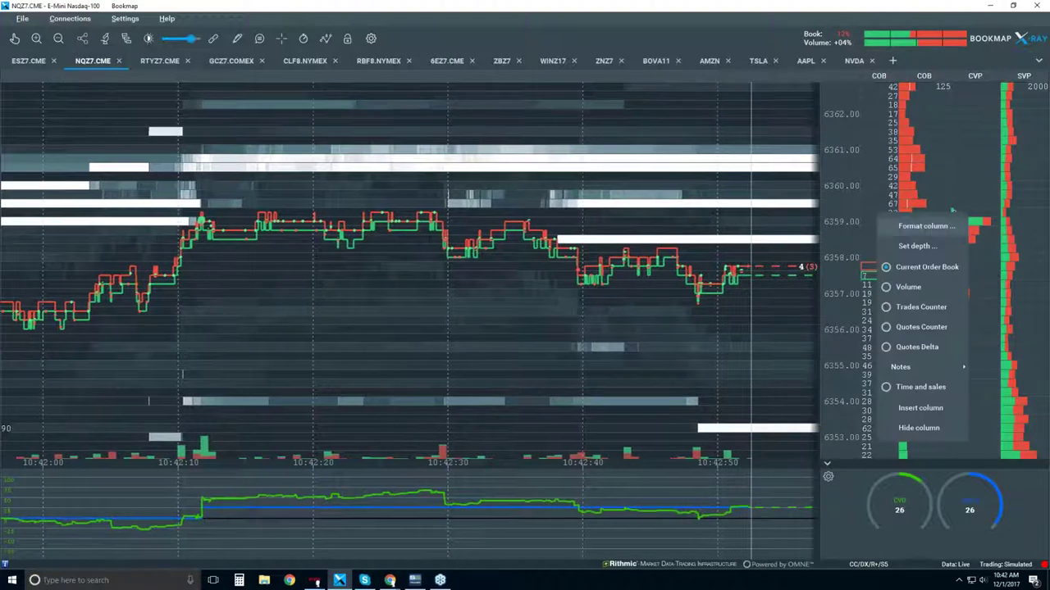
click(919, 247)
click(481, 268)
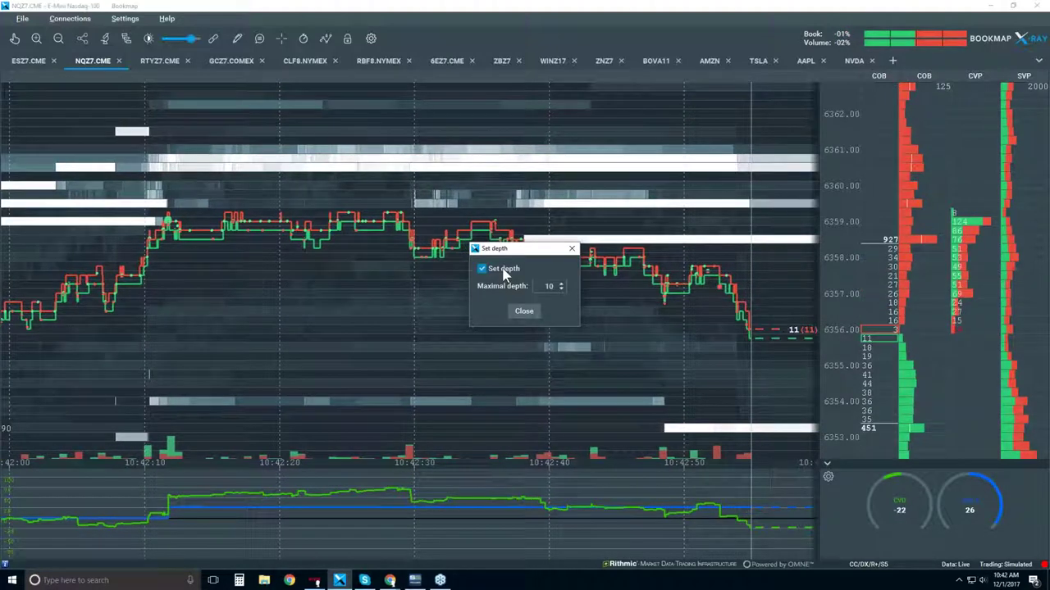
click(530, 315)
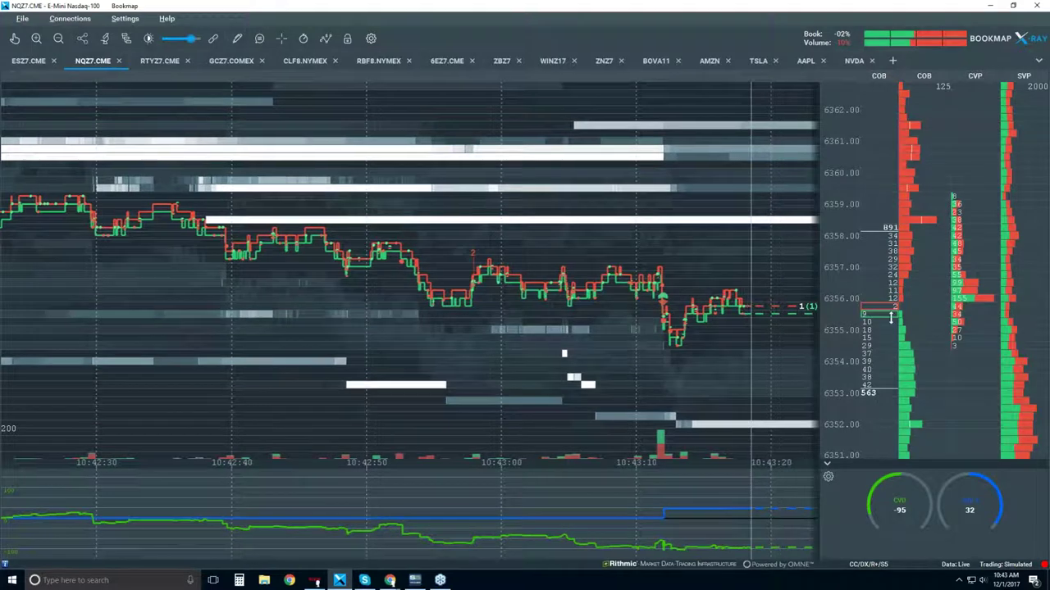
Turn off the depth limit on the numeric Current Order Book column of NQZ7.CME
right_click(877, 187)
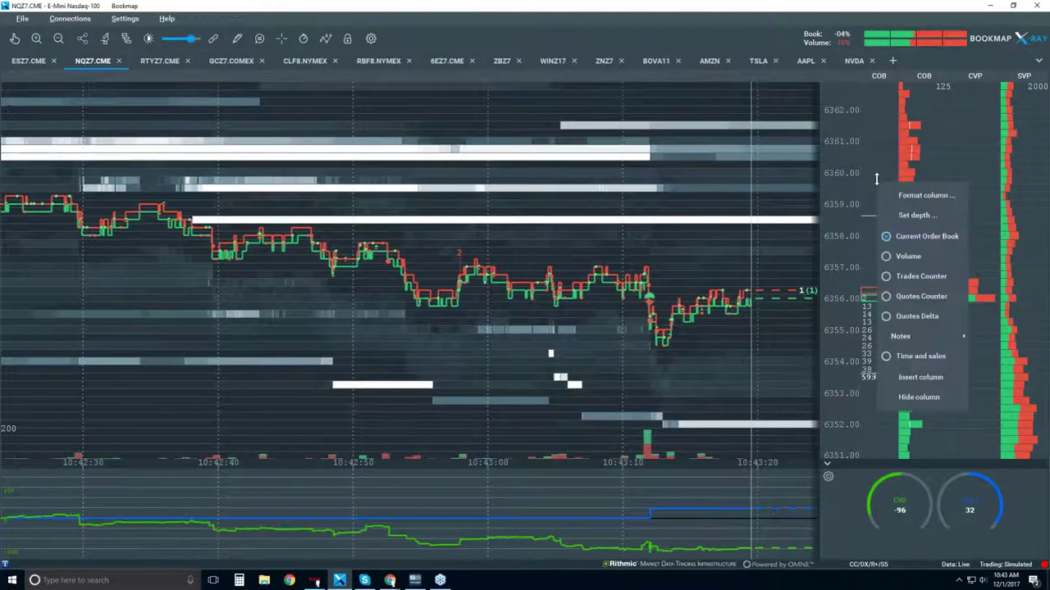
click(920, 215)
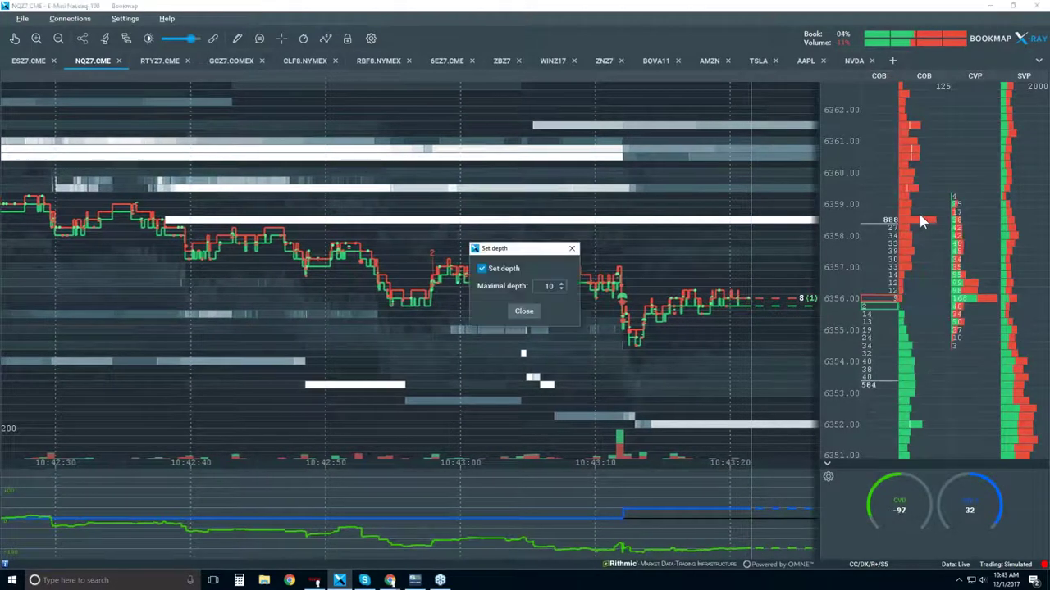
click(524, 311)
Examine how NQZ7.CME price moved between the heavy liquidity levels, widening from the last few minutes to the session since before 09:30
scroll(602, 197, down, 5)
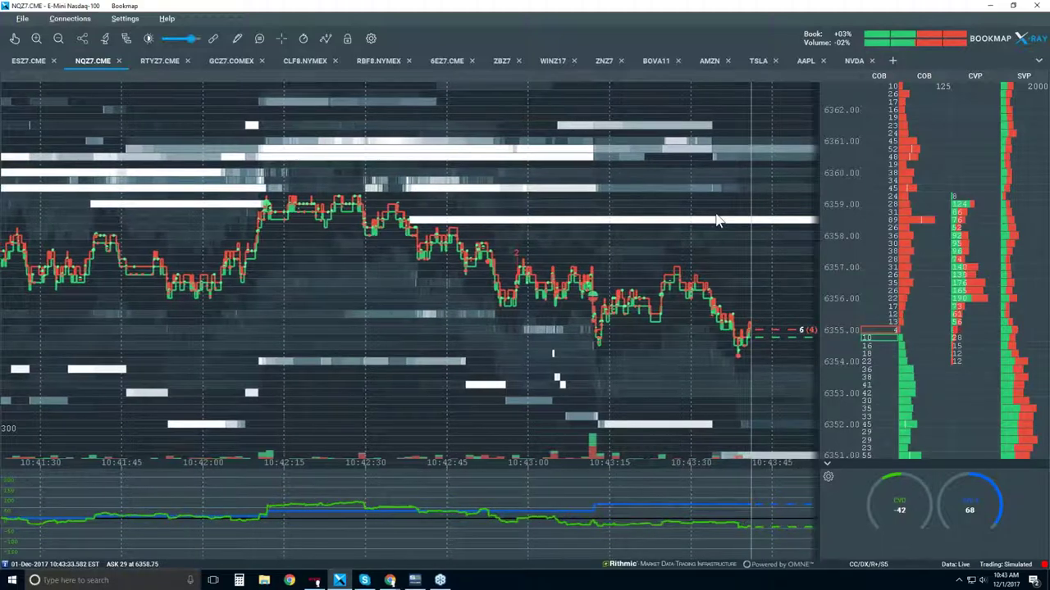
scroll(716, 220, down, 1)
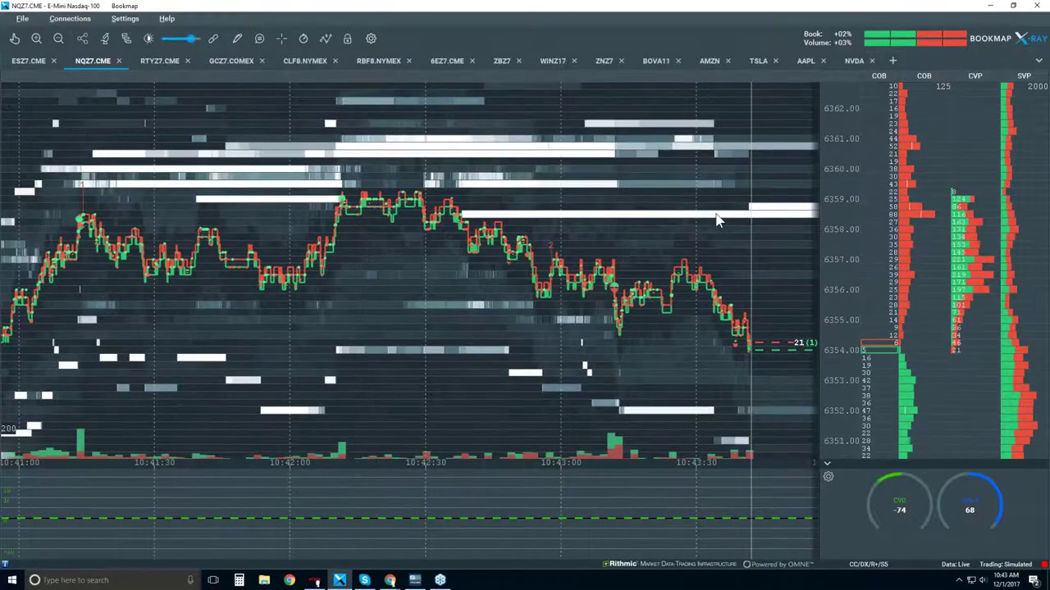
scroll(716, 219, down, 2)
scroll(716, 219, down, 3)
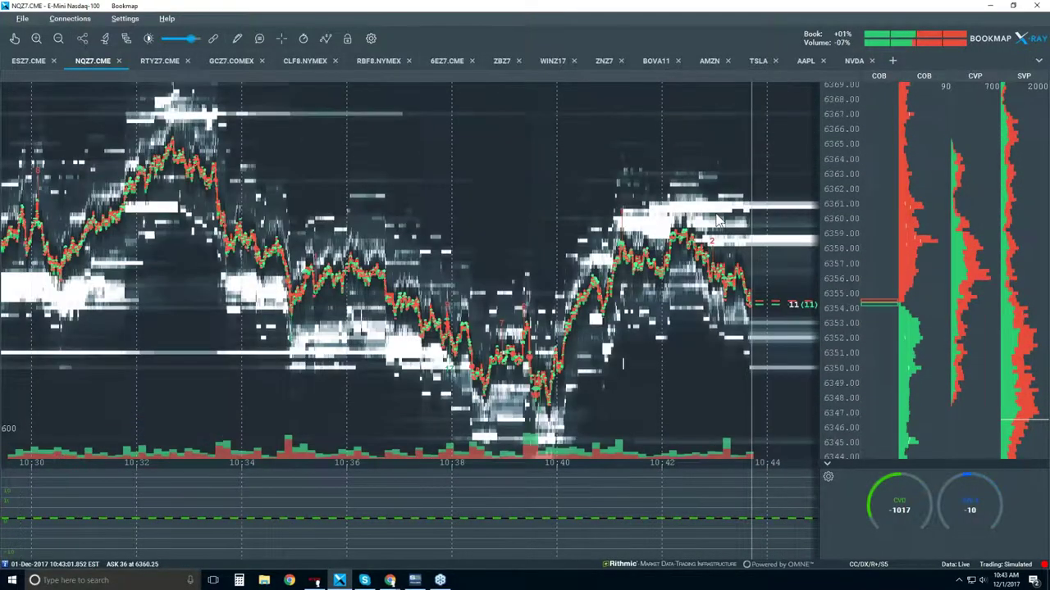
scroll(772, 287, down, 1)
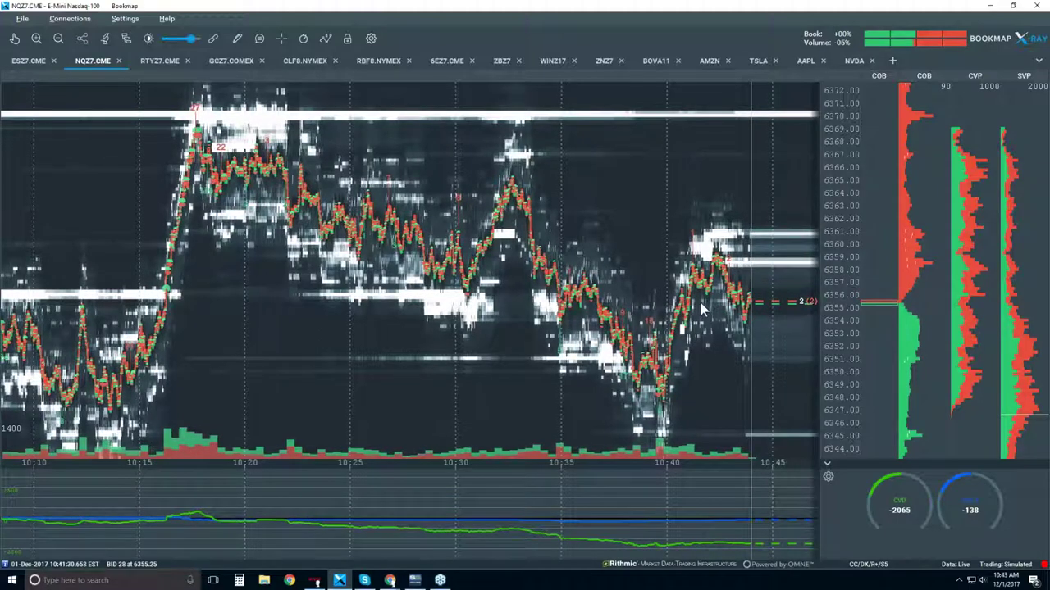
scroll(700, 304, down, 1)
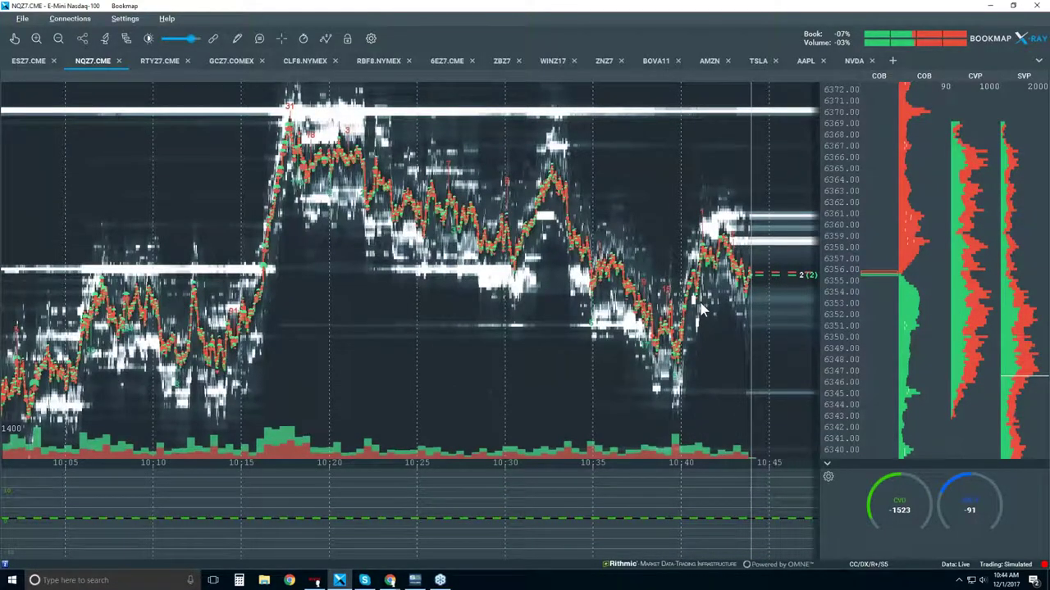
scroll(701, 308, down, 2)
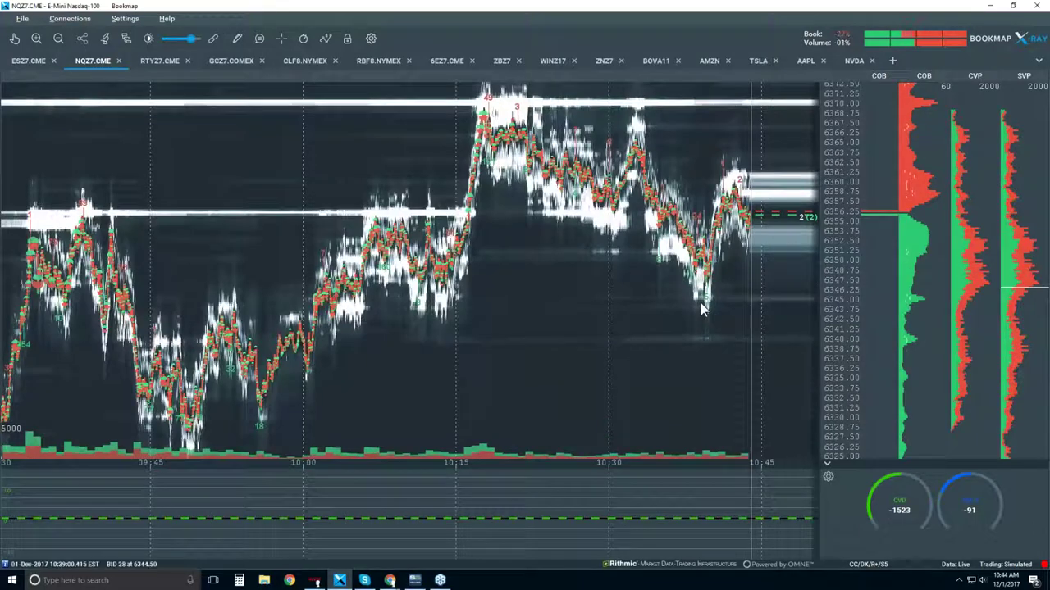
scroll(701, 302, down, 1)
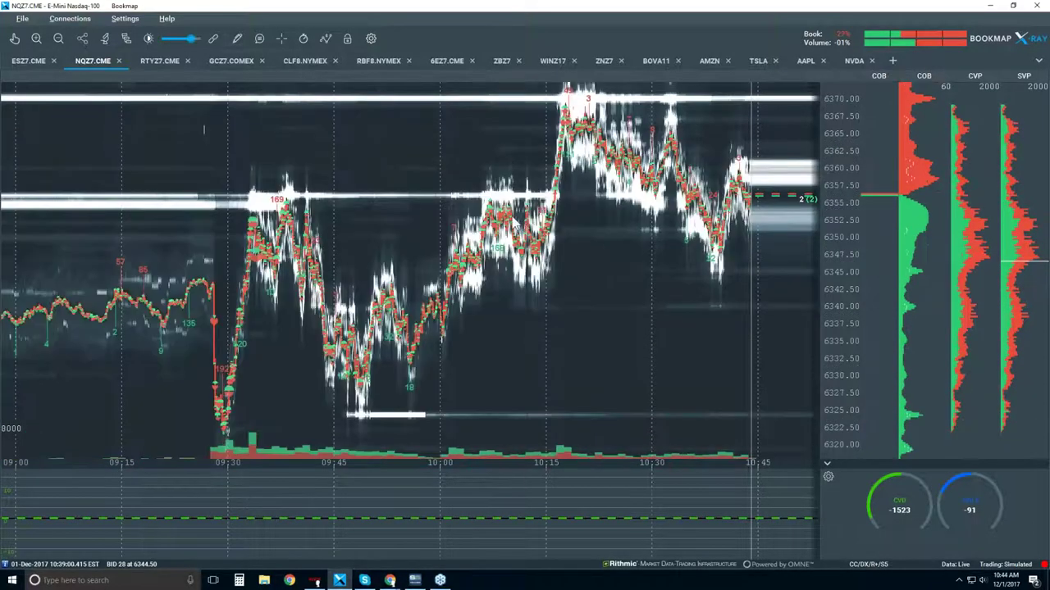
scroll(495, 199, down, 1)
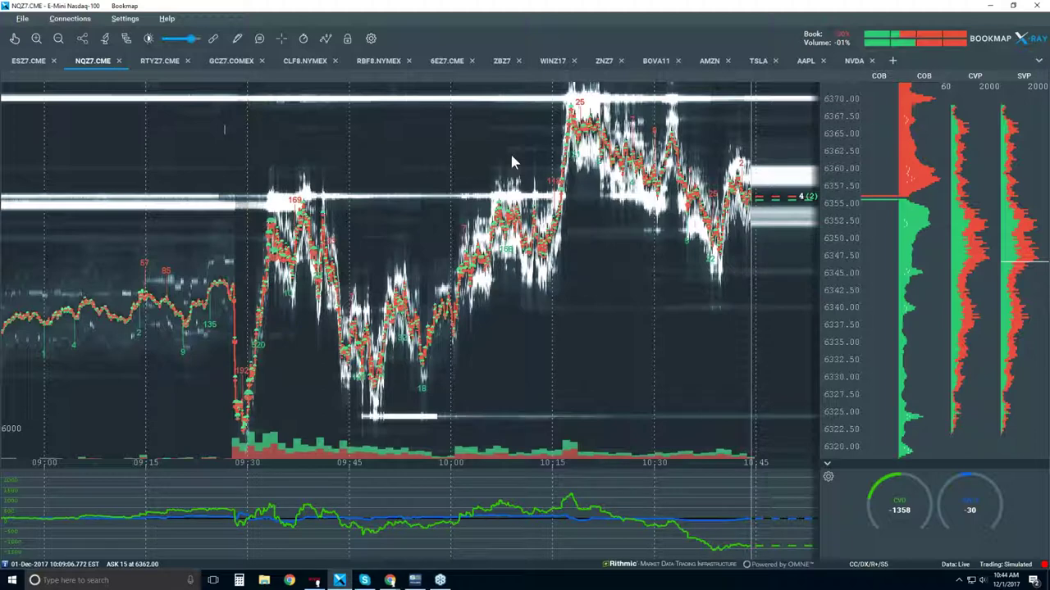
scroll(435, 110, up, 1)
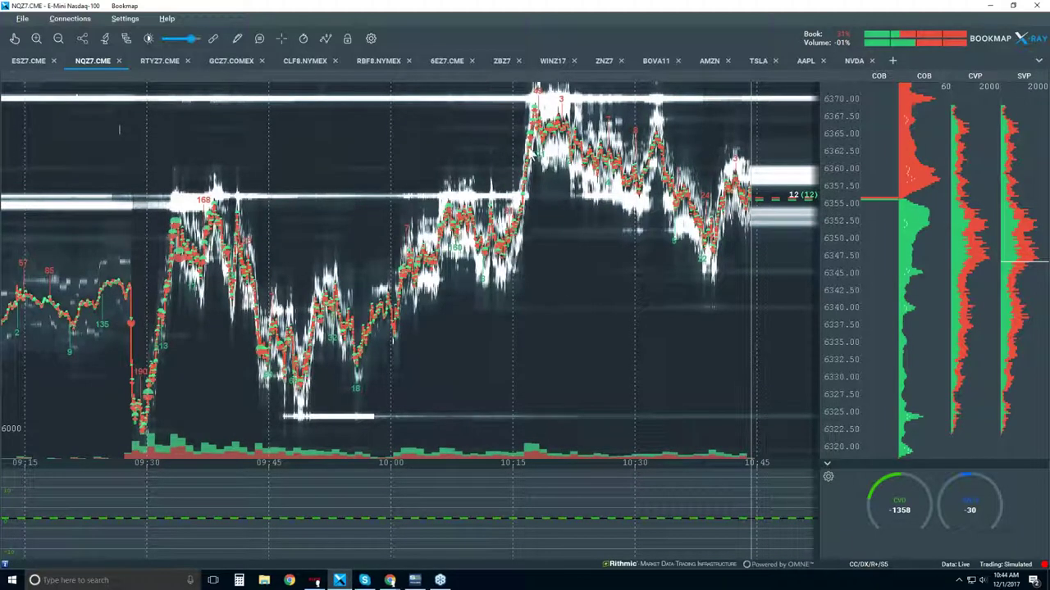
scroll(530, 153, up, 1)
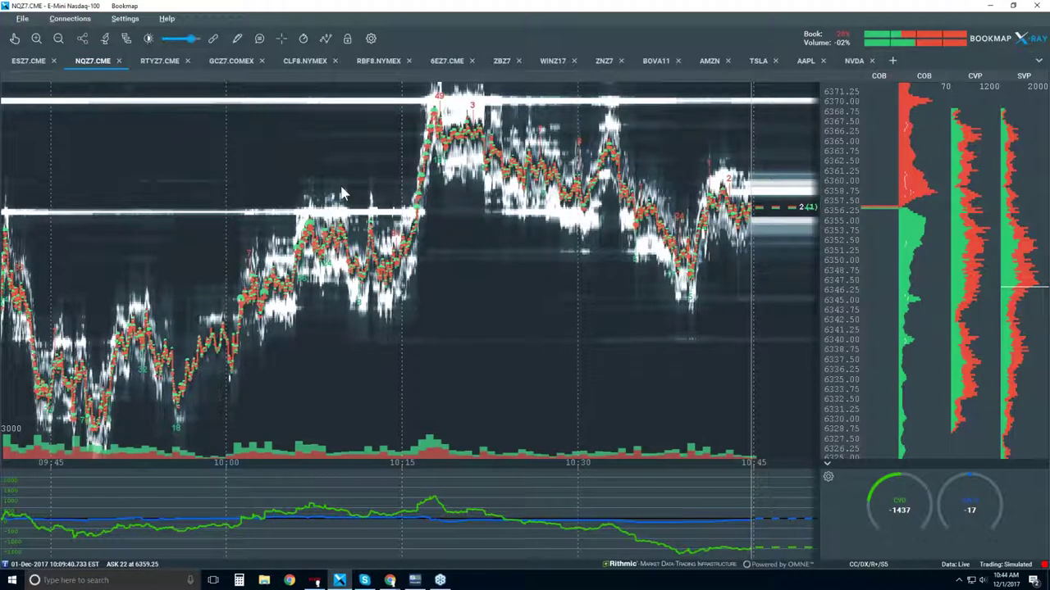
scroll(343, 194, down, 2)
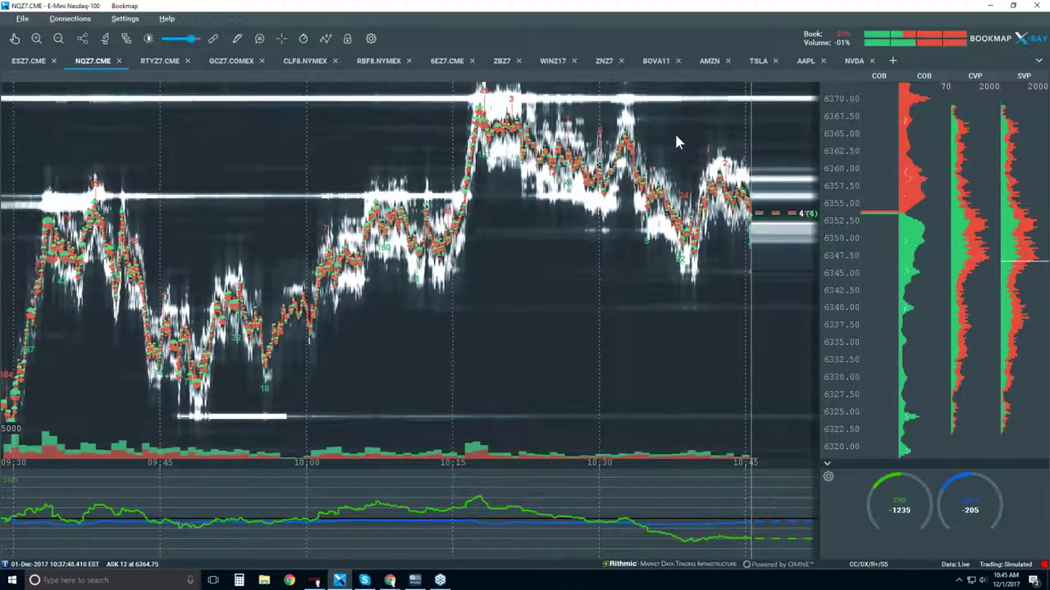
Turn off the Volume Dots, Best Bid/Ask, Indicators, Heatmap and Extended layers of the NQZ7.CME chart
click(328, 38)
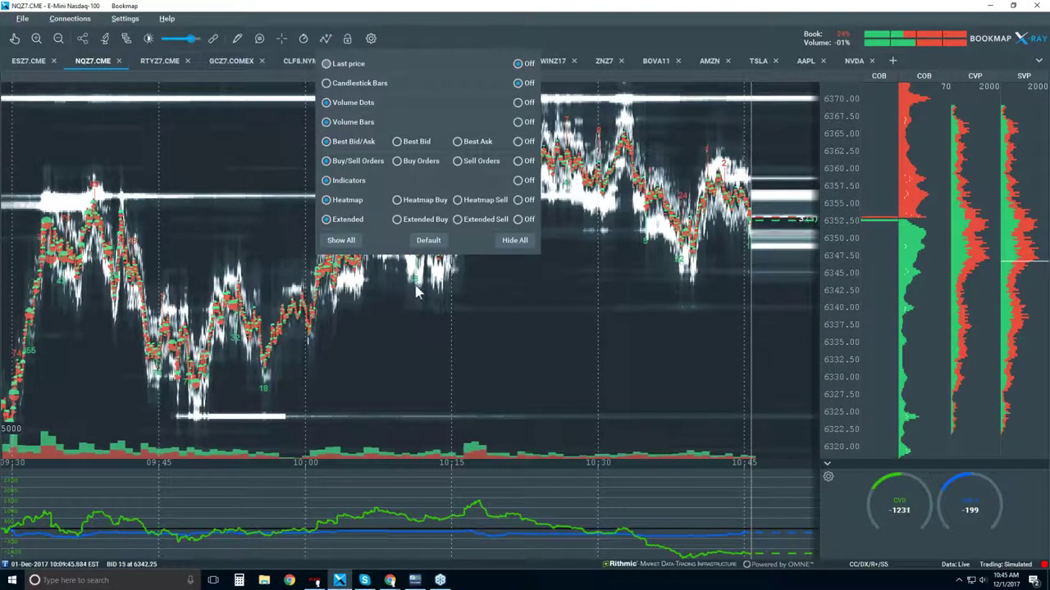
click(517, 103)
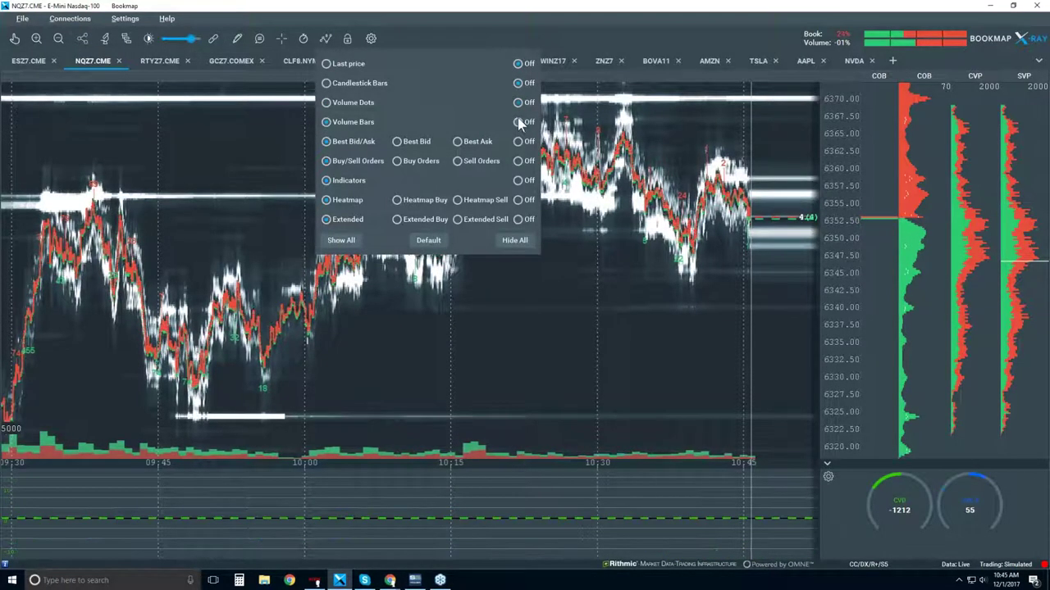
click(518, 143)
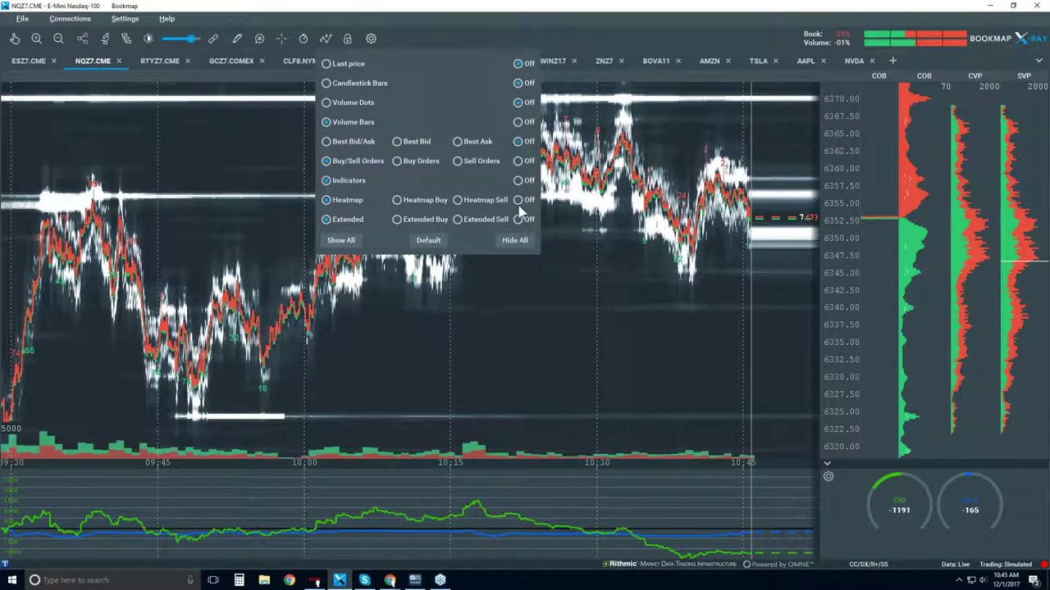
click(517, 181)
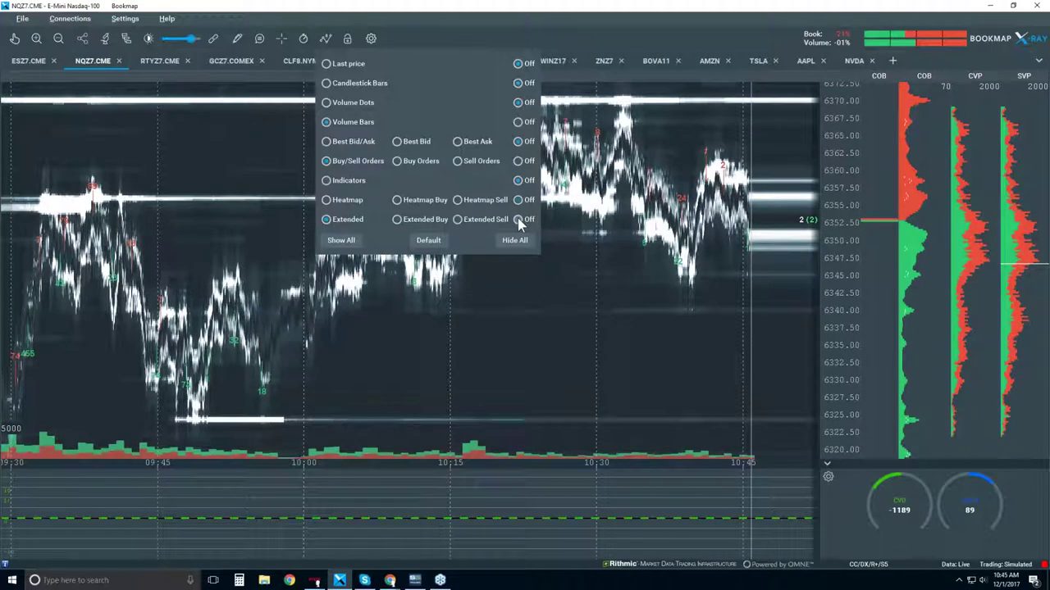
click(518, 199)
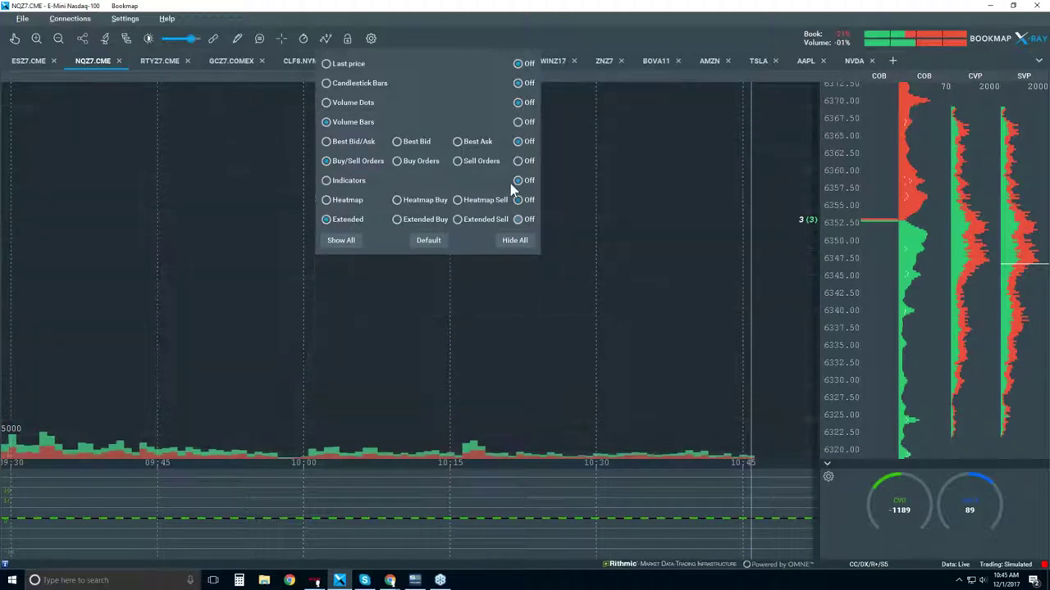
Show Candlestick Bars on the chart back to 09:00 and collapse the indicator pane below it
click(326, 83)
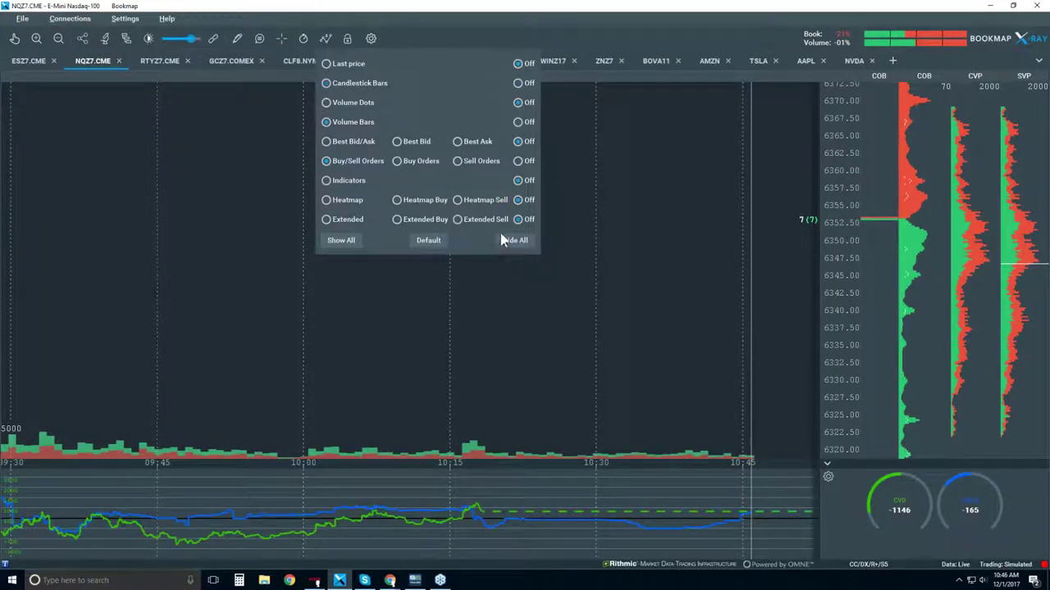
click(638, 262)
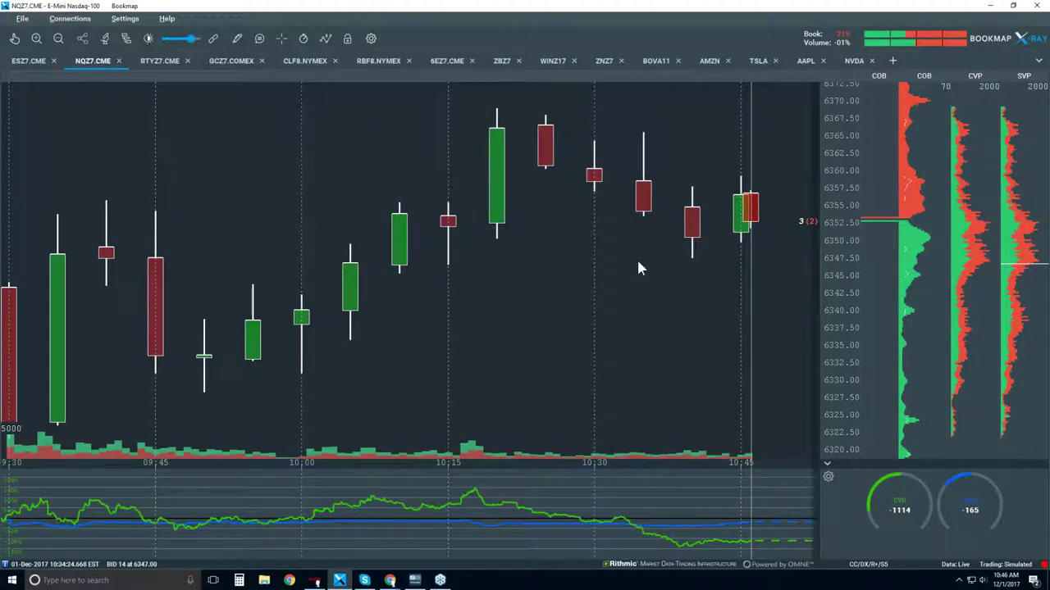
scroll(639, 268, down, 1)
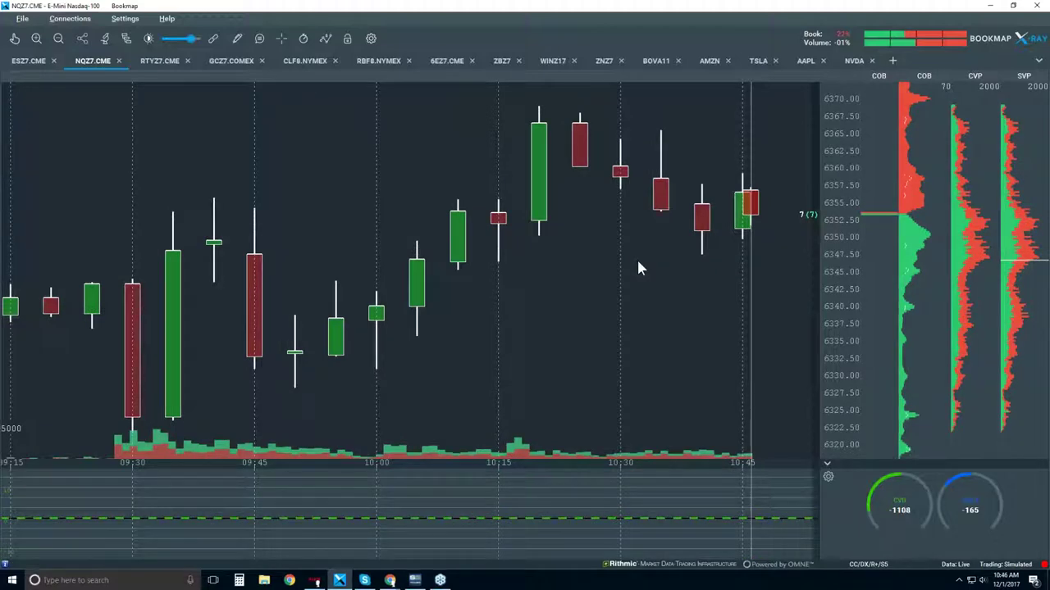
scroll(639, 267, down, 1)
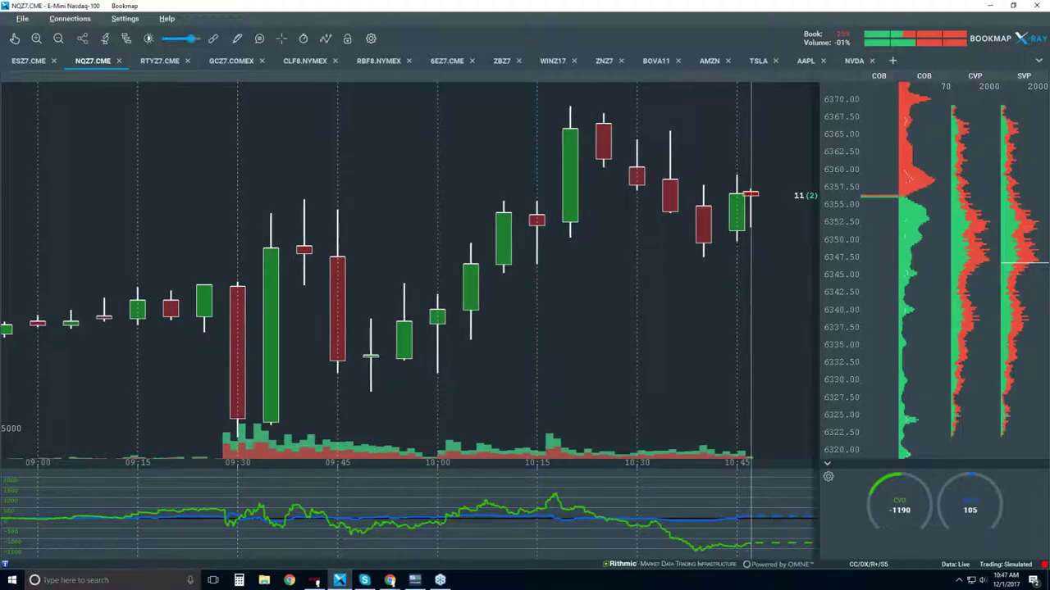
click(827, 467)
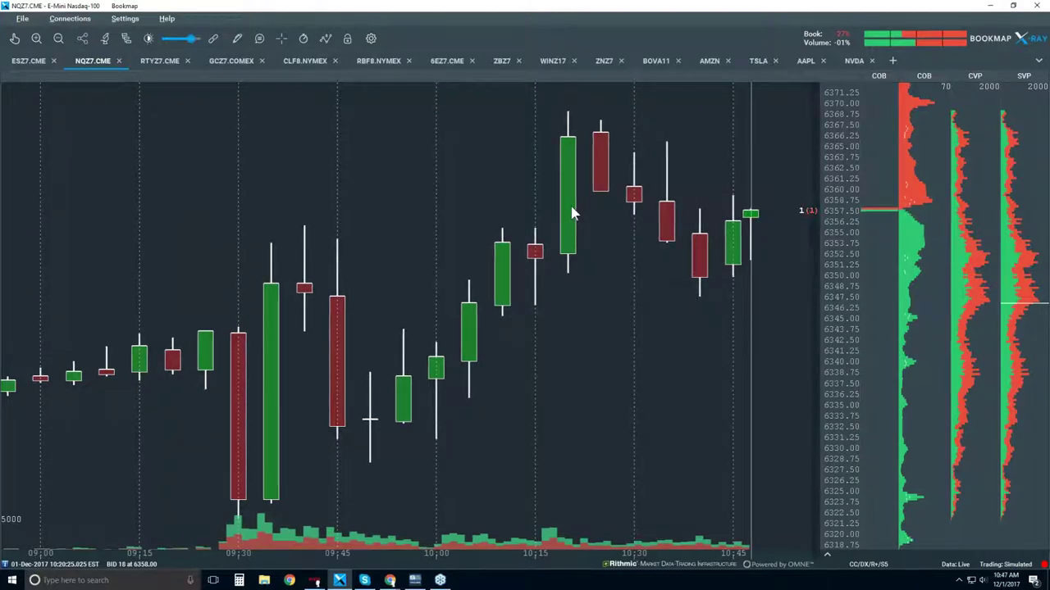
Overlay the Best Bid/Ask lines on the candlestick chart
click(326, 38)
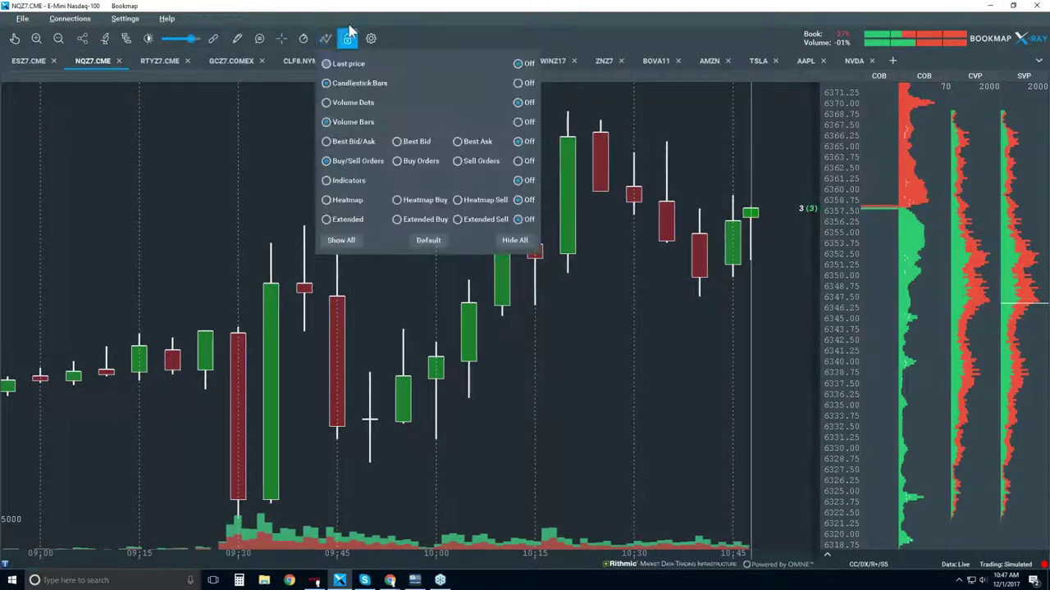
click(363, 142)
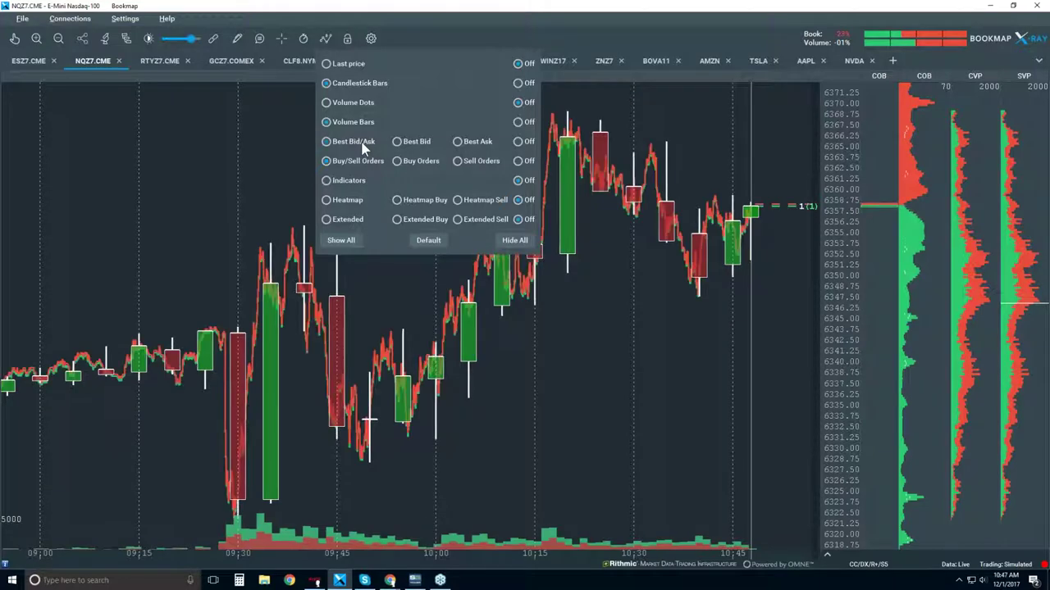
click(566, 275)
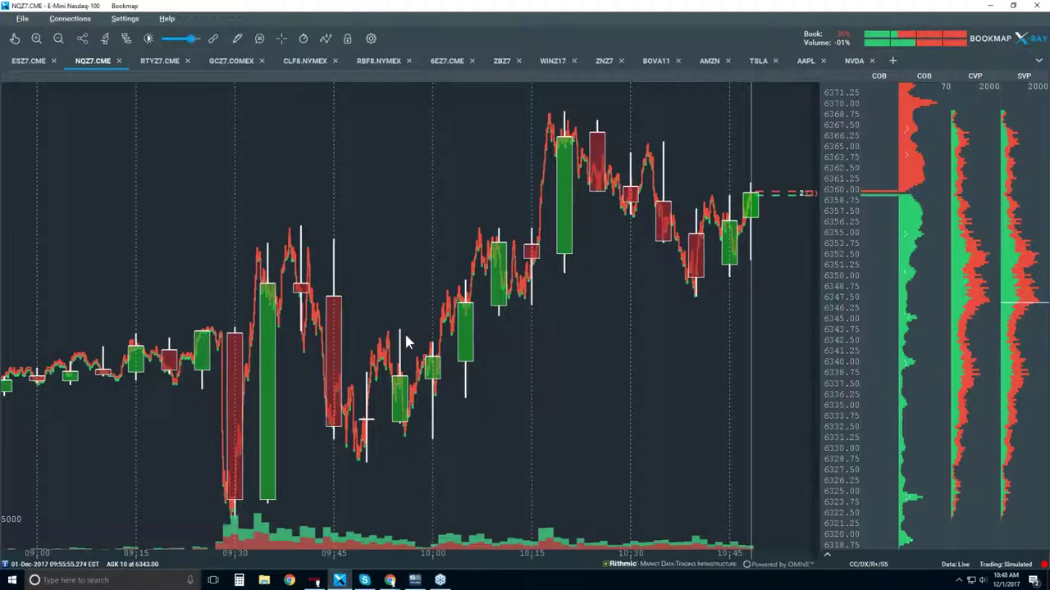
Draw three horizontal lines across the chart at about 6342.50, 6348 and 6355.50
click(236, 39)
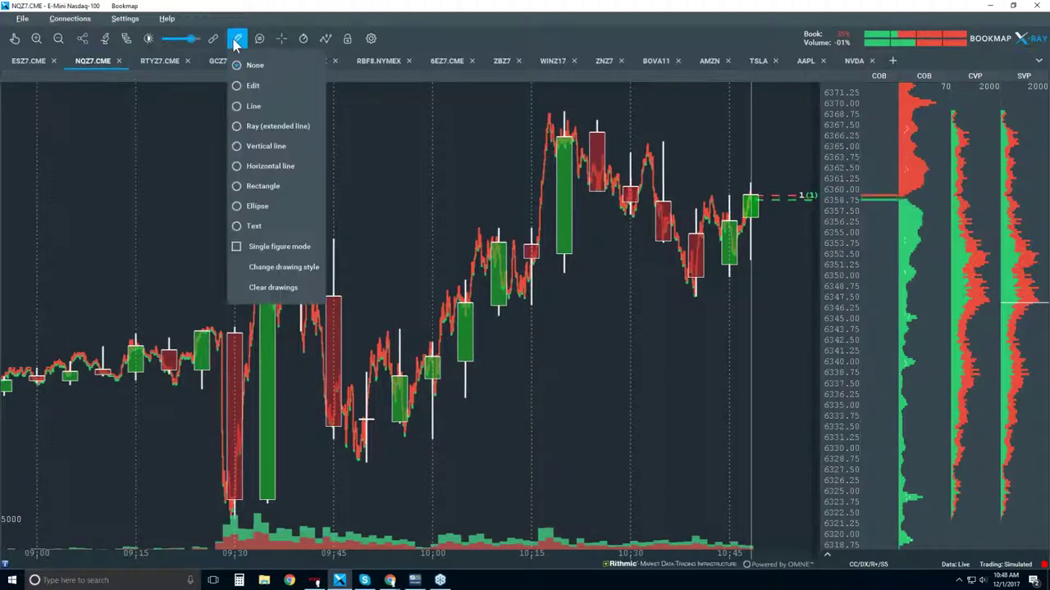
click(279, 167)
click(420, 339)
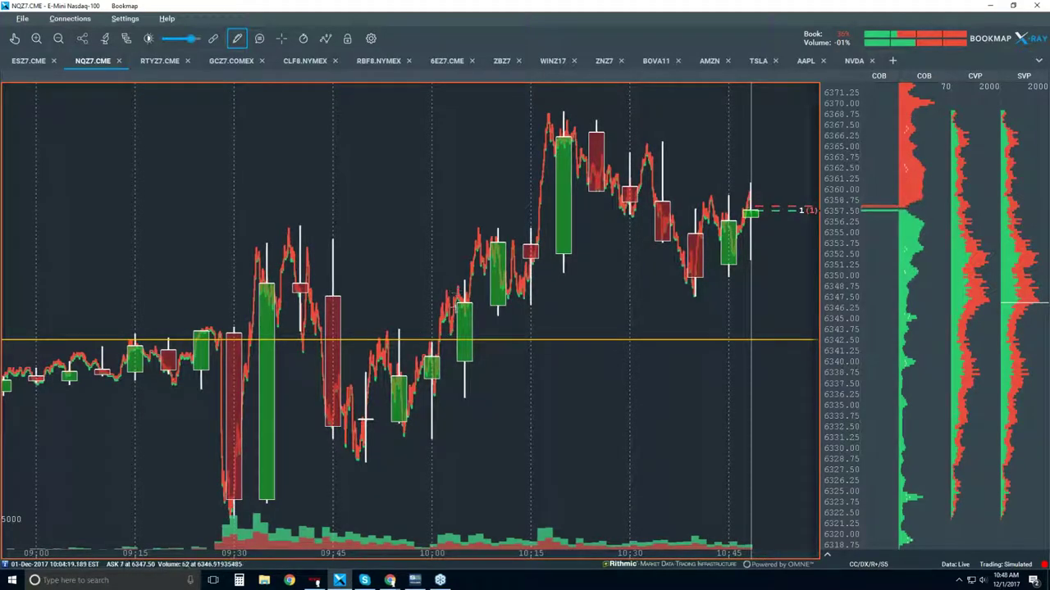
click(464, 282)
drag(465, 286, 466, 293)
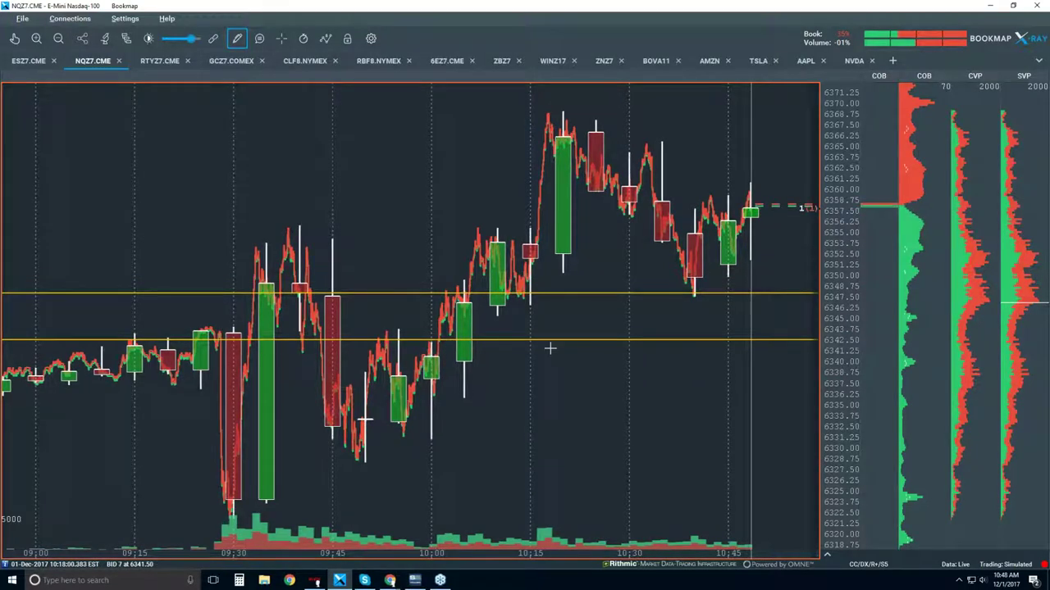
click(417, 223)
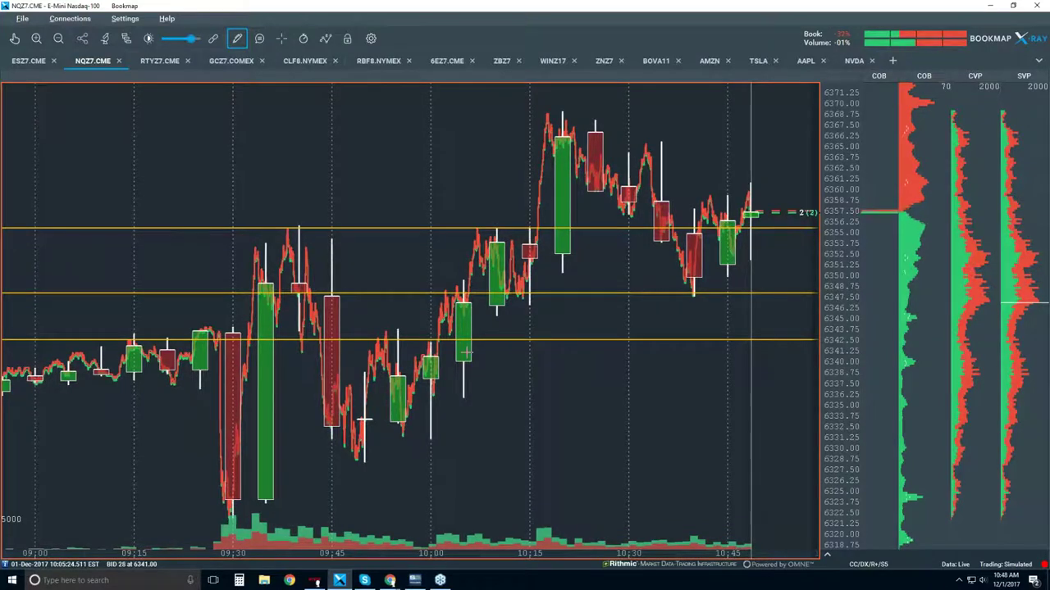
Draw rectangles around the price consolidations at about 10:01–10:06 and 10:06–10:15 between the horizontal lines, and set the drawing mode to None
click(237, 38)
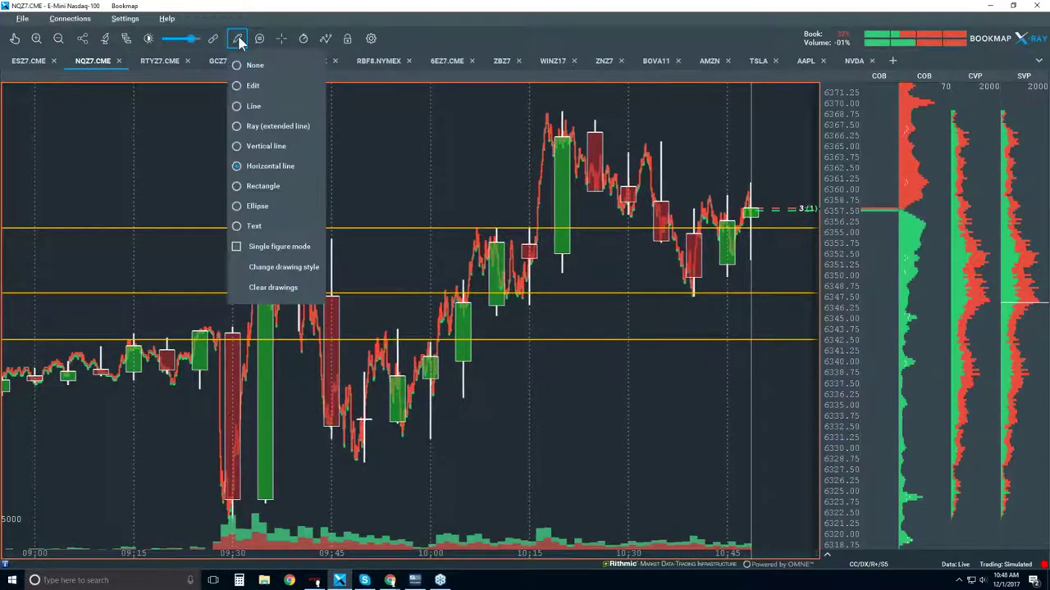
click(285, 183)
drag(437, 292, 471, 336)
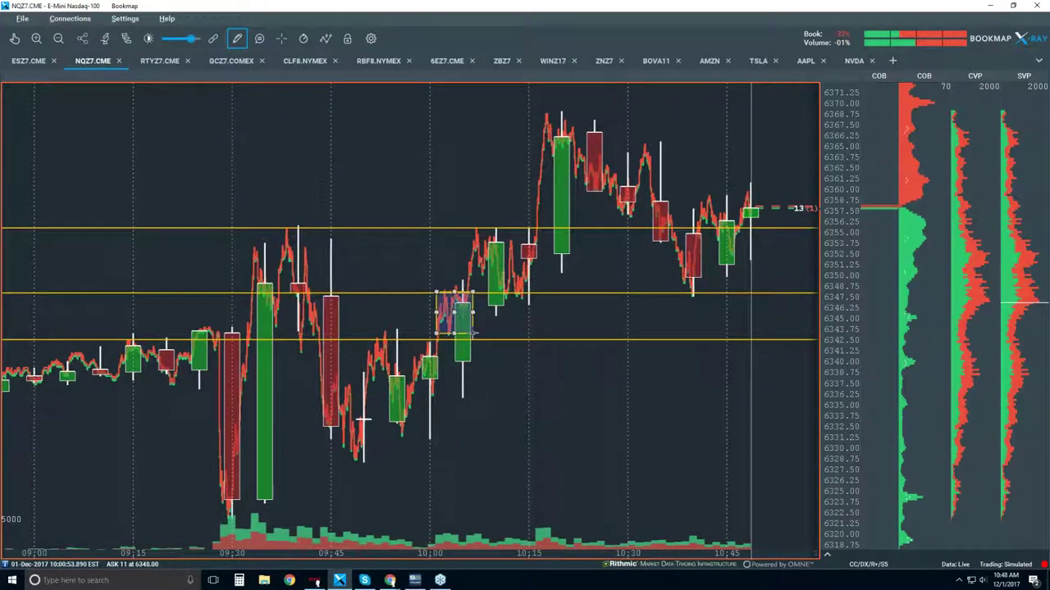
drag(470, 228, 529, 293)
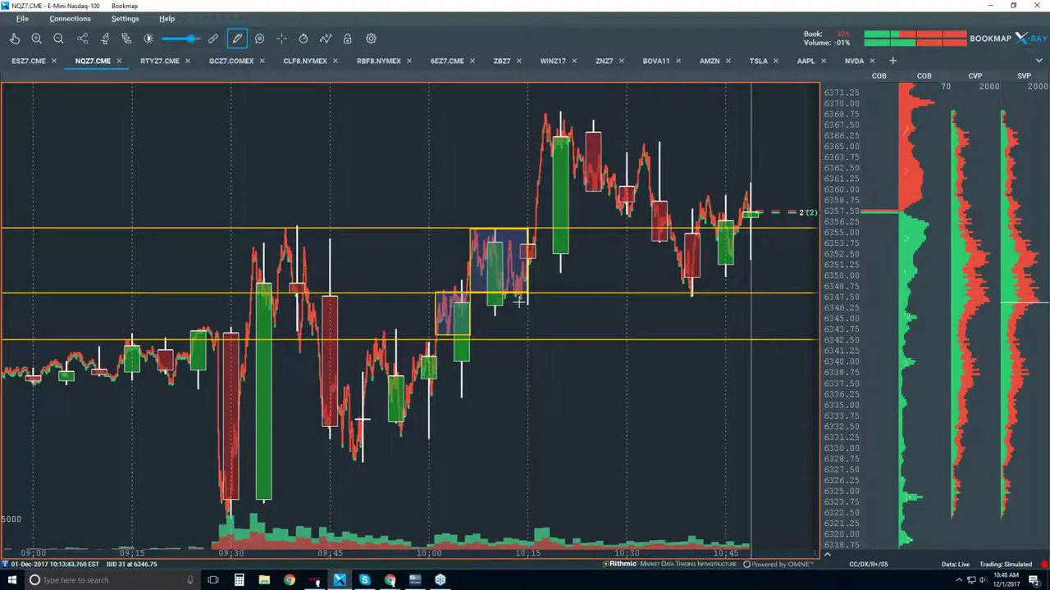
click(237, 39)
click(253, 66)
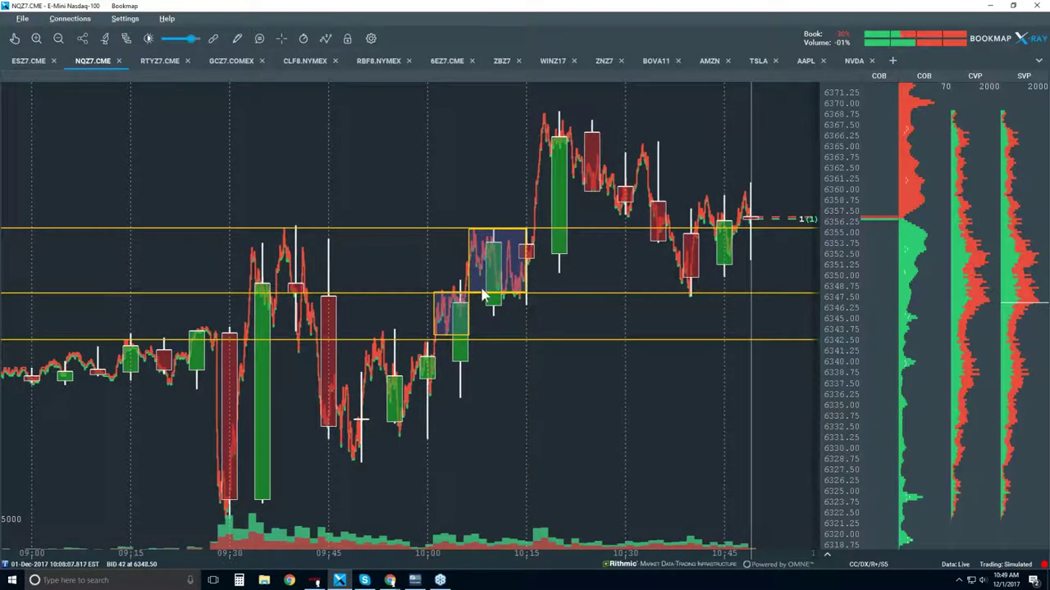
Clear all drawn lines and rectangles from the NQZ7.CME chart
click(236, 38)
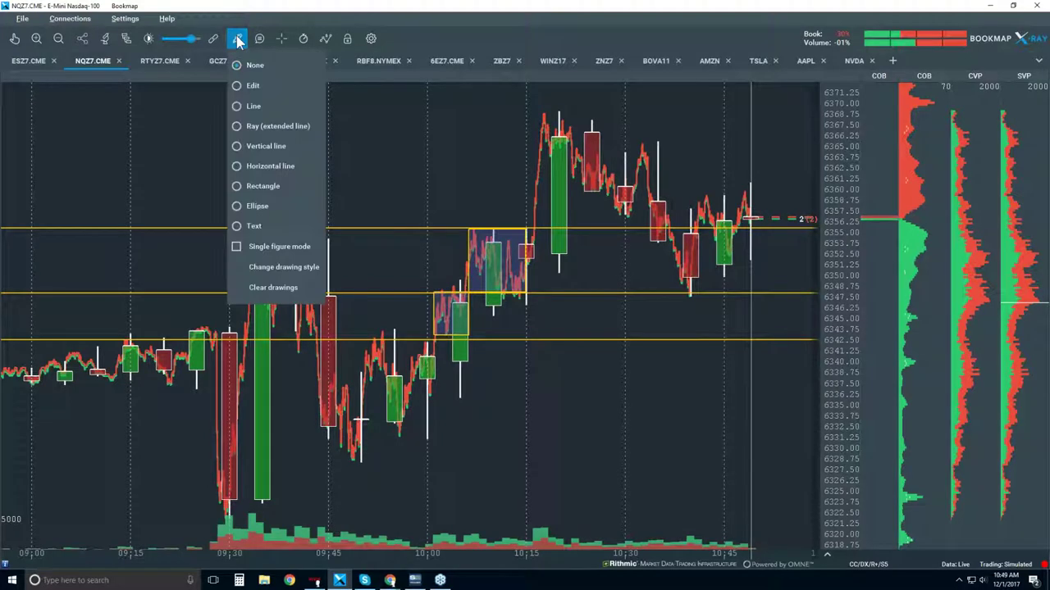
click(287, 288)
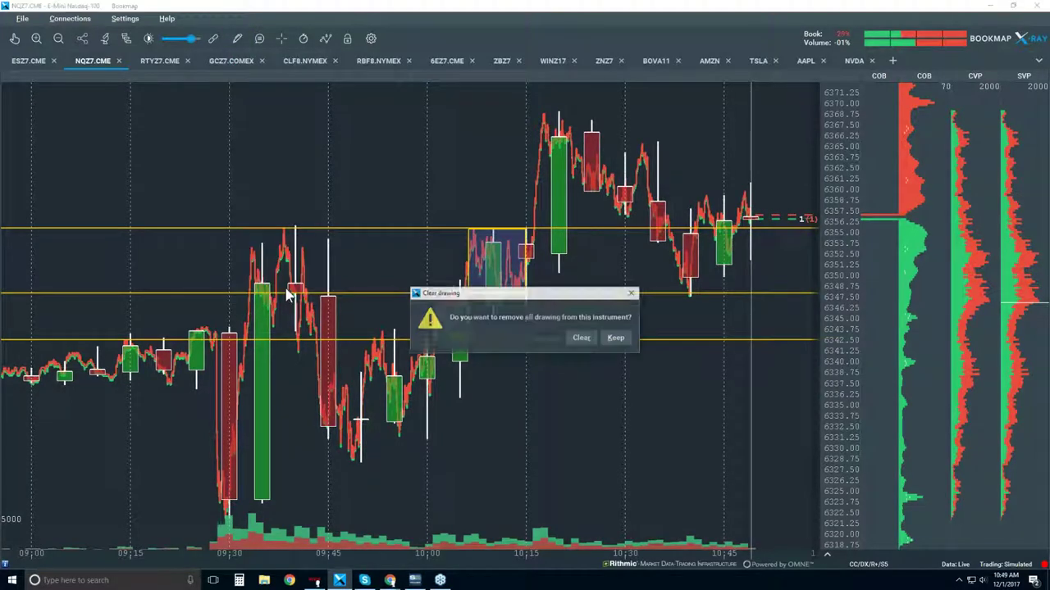
click(575, 338)
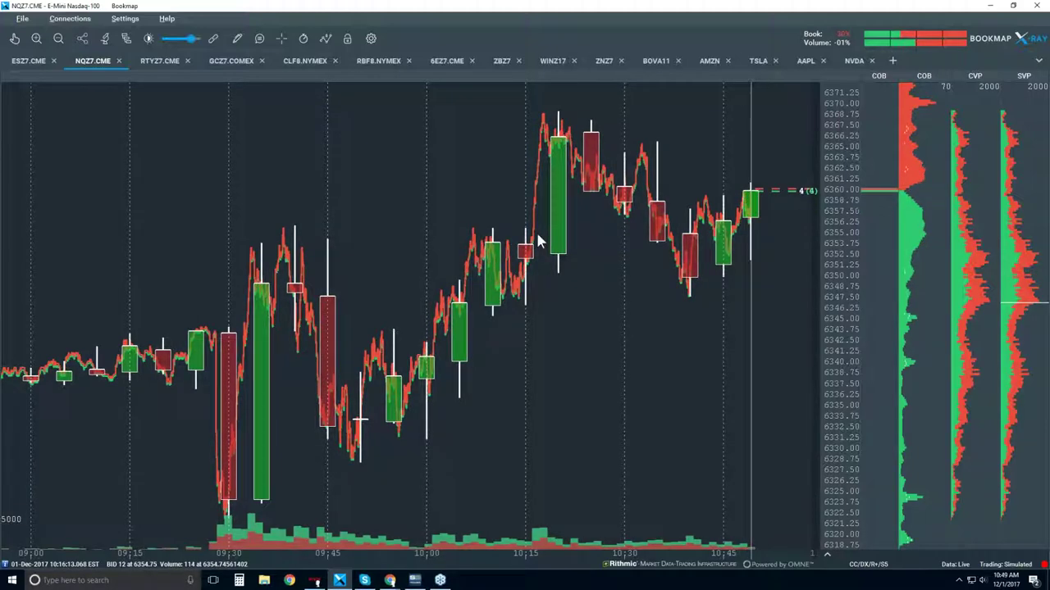
Add Volume Dots to the chart alongside the candlesticks and Best Bid/Ask lines
click(326, 38)
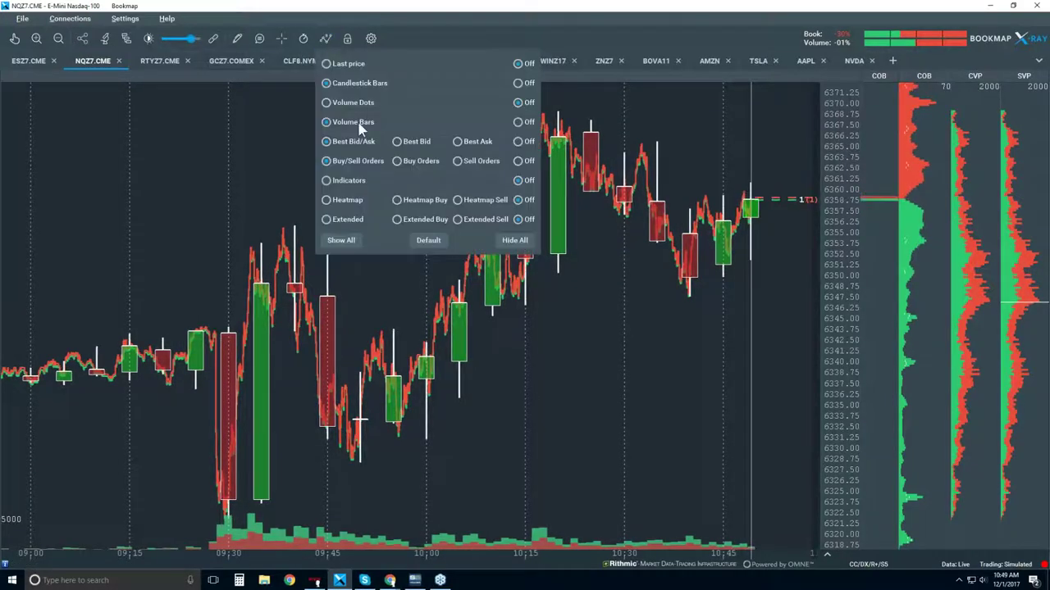
click(338, 103)
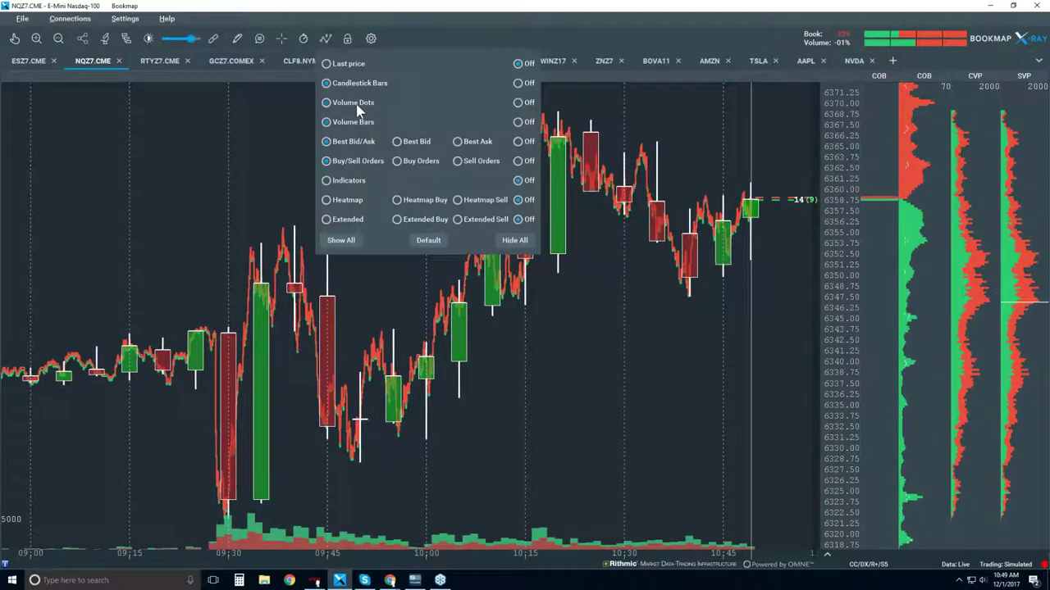
click(562, 235)
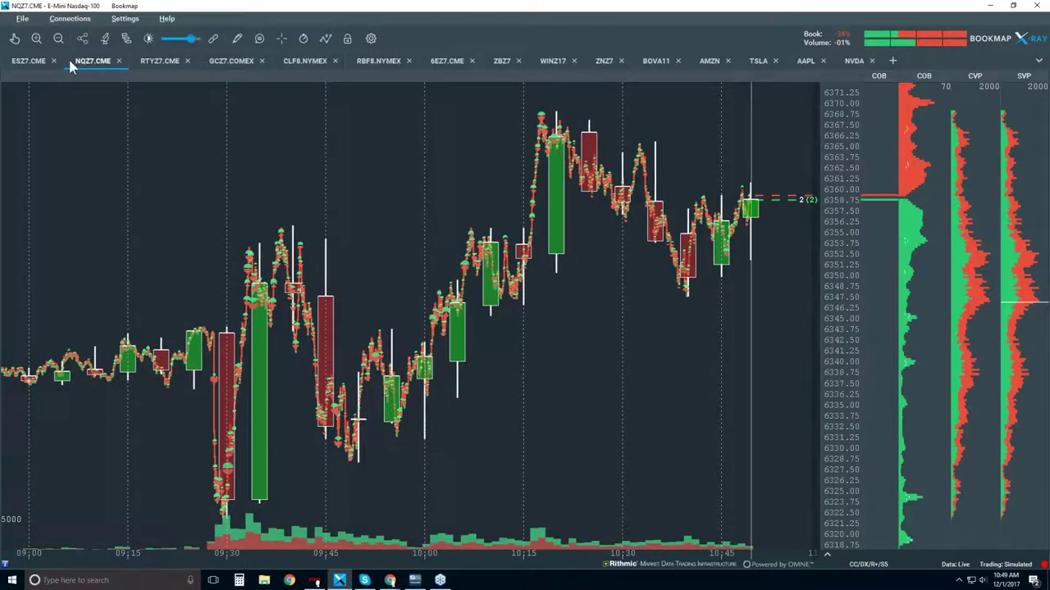
Examine the bid/ask movement and volume dots within the 10:10–10:15 candle, down to fractions of a second around 10:13:09
click(15, 38)
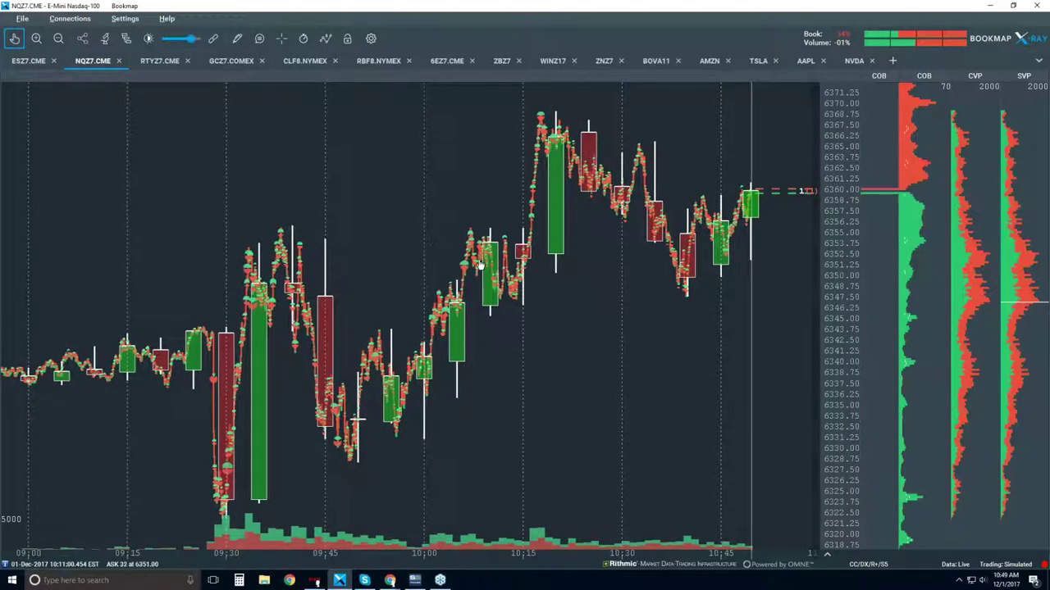
scroll(473, 254, up, 2)
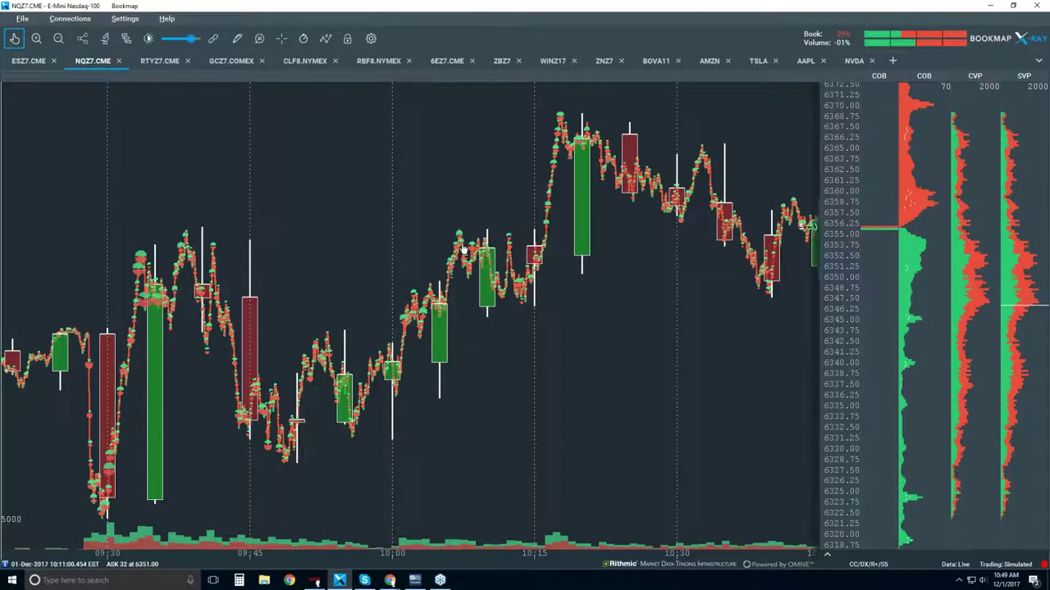
scroll(460, 256, up, 2)
scroll(460, 258, up, 2)
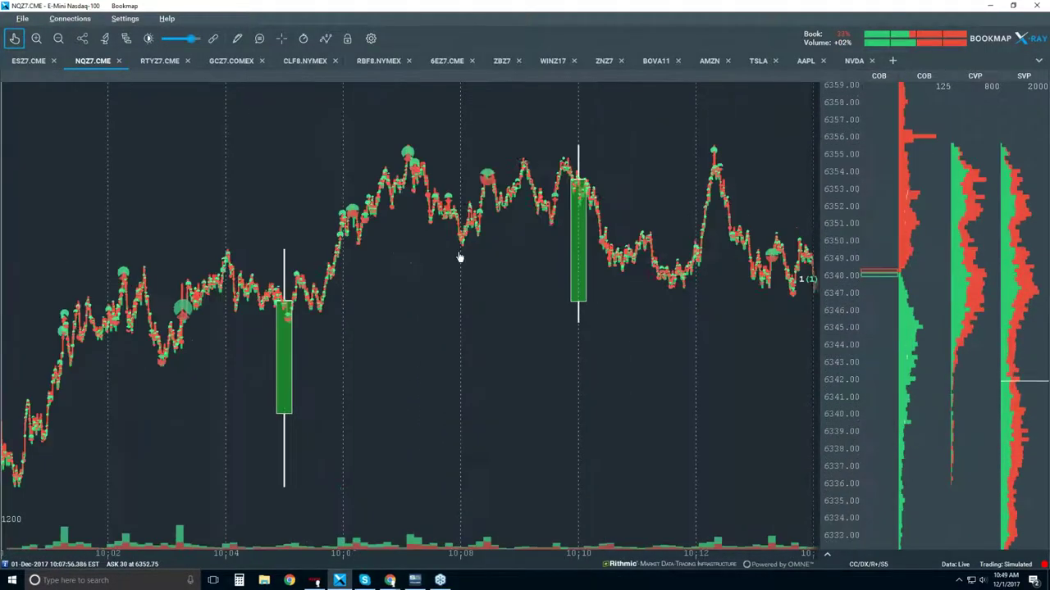
scroll(460, 258, up, 1)
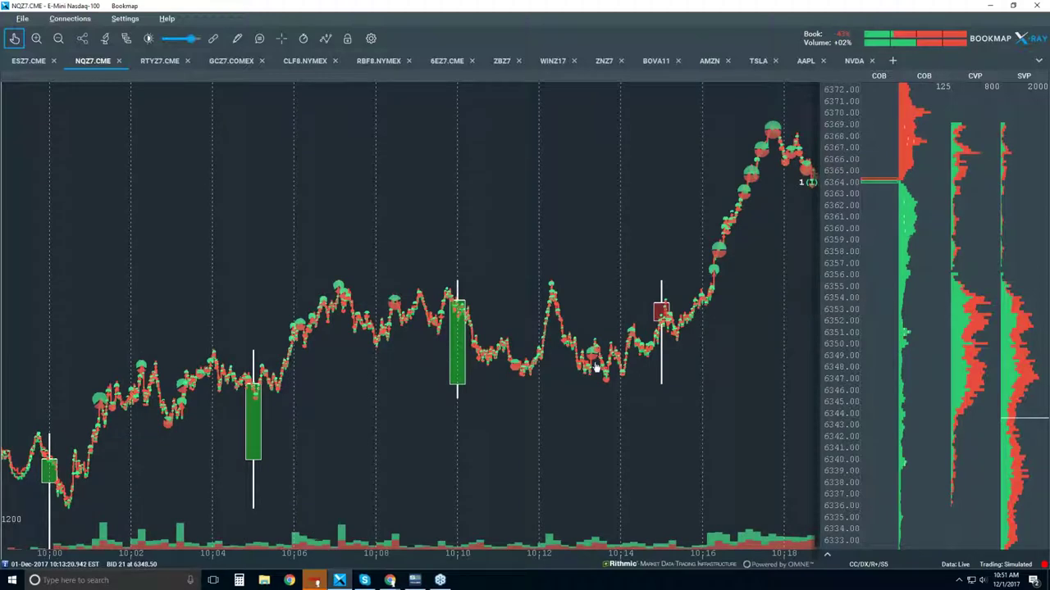
scroll(589, 369, up, 2)
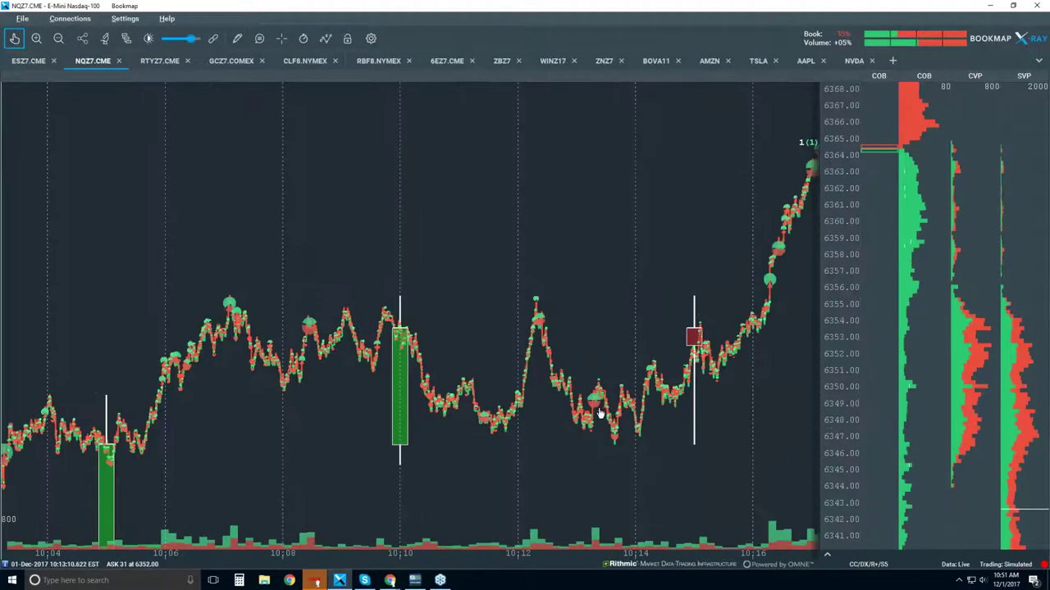
scroll(581, 403, up, 3)
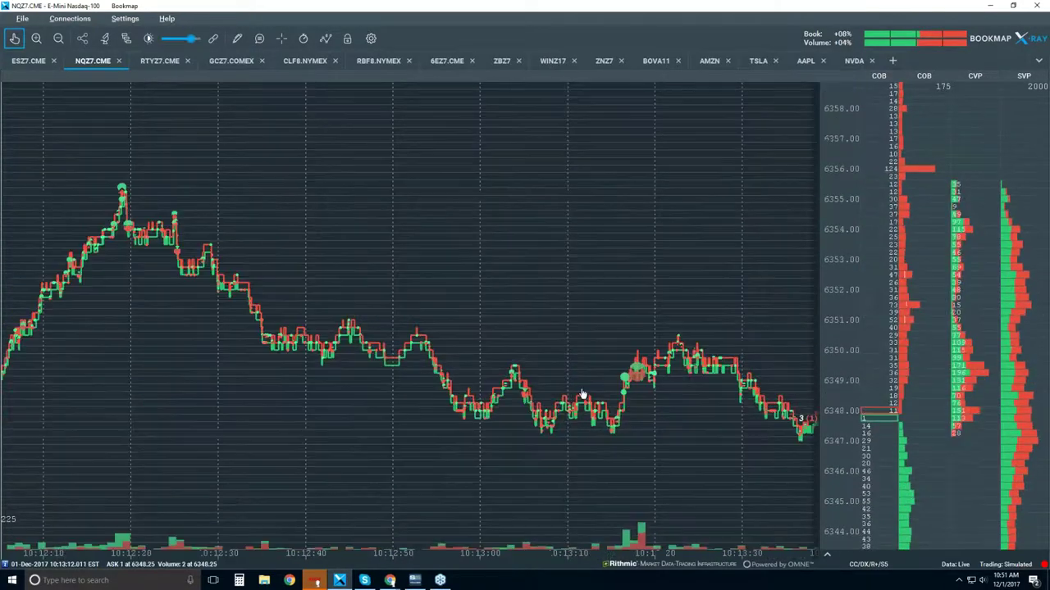
scroll(581, 403, up, 3)
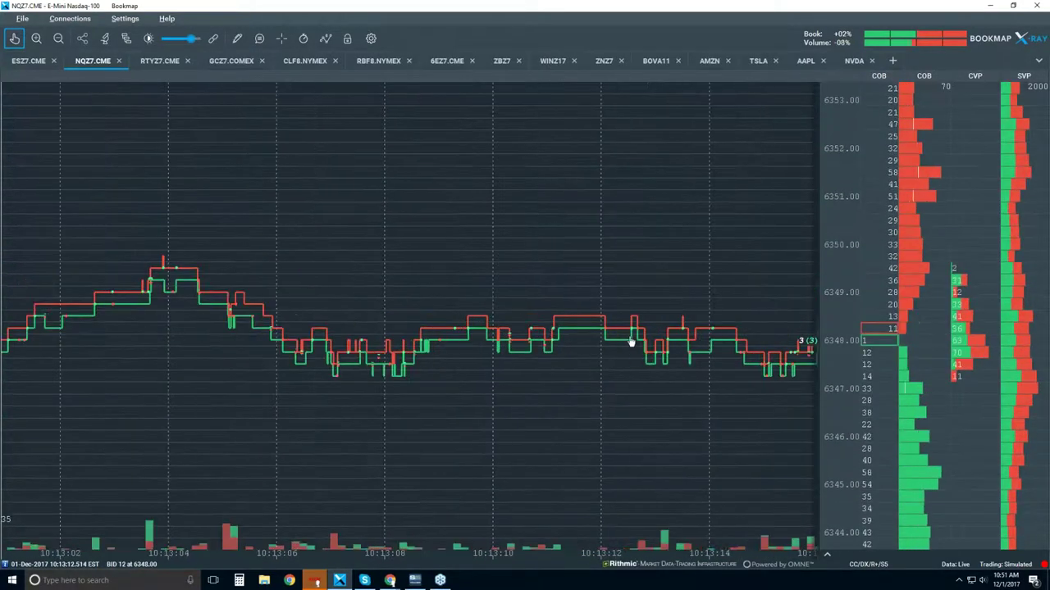
scroll(443, 332, up, 3)
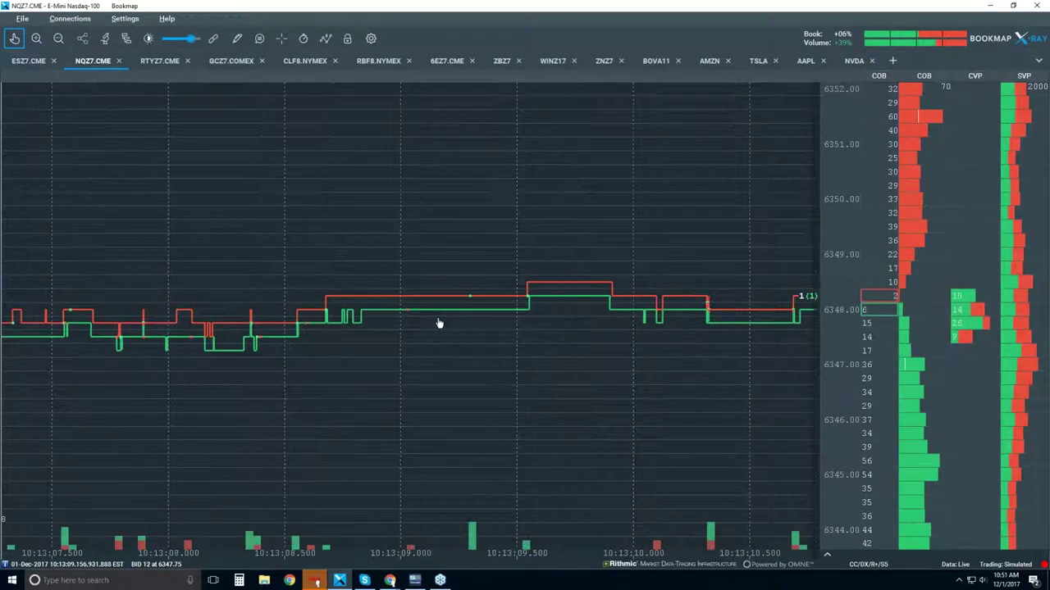
scroll(439, 323, up, 1)
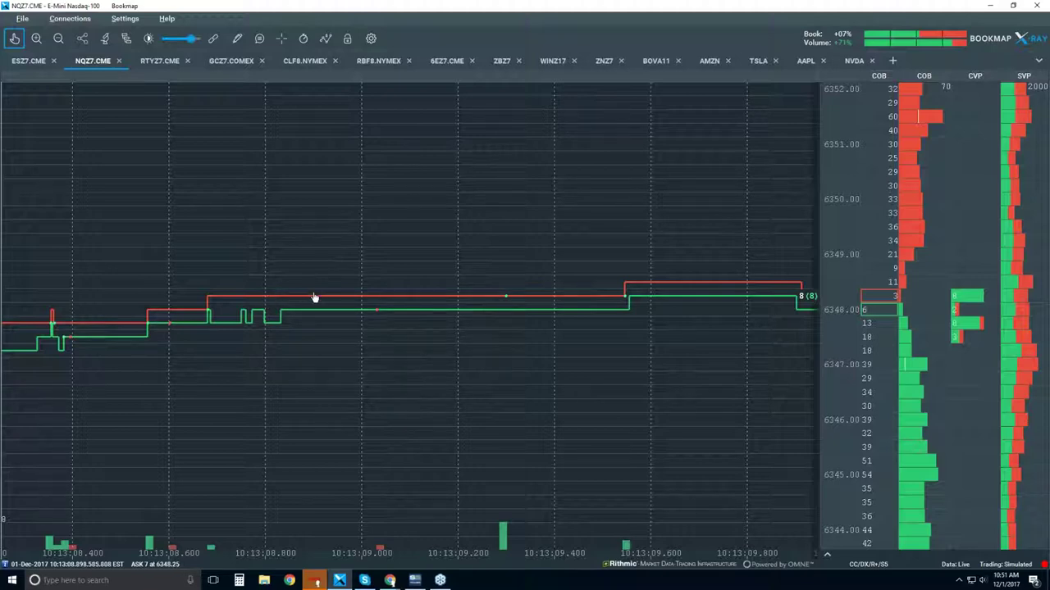
Turn on the data tooltip and inspect individual trades and bid/ask changes near 10:13:10.32 at microsecond scale
click(259, 38)
mouse_move(384, 326)
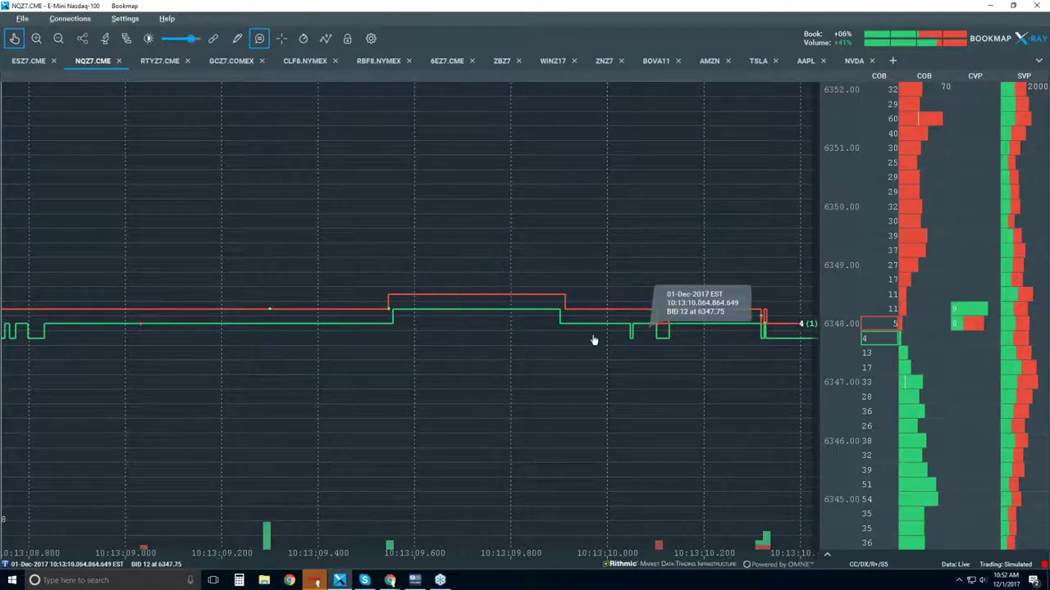
scroll(766, 323, up, 5)
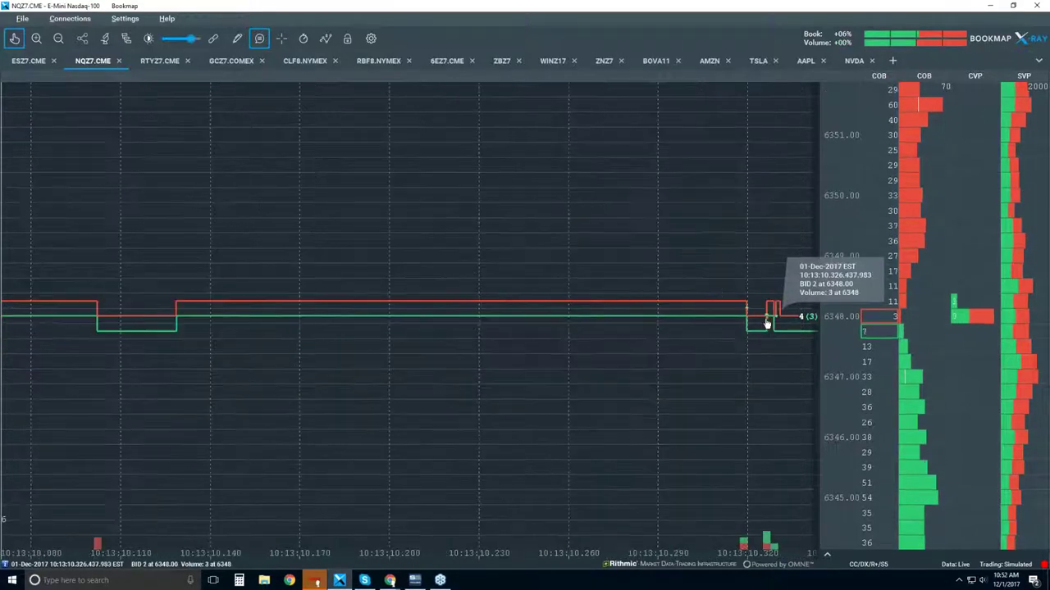
scroll(687, 314, up, 5)
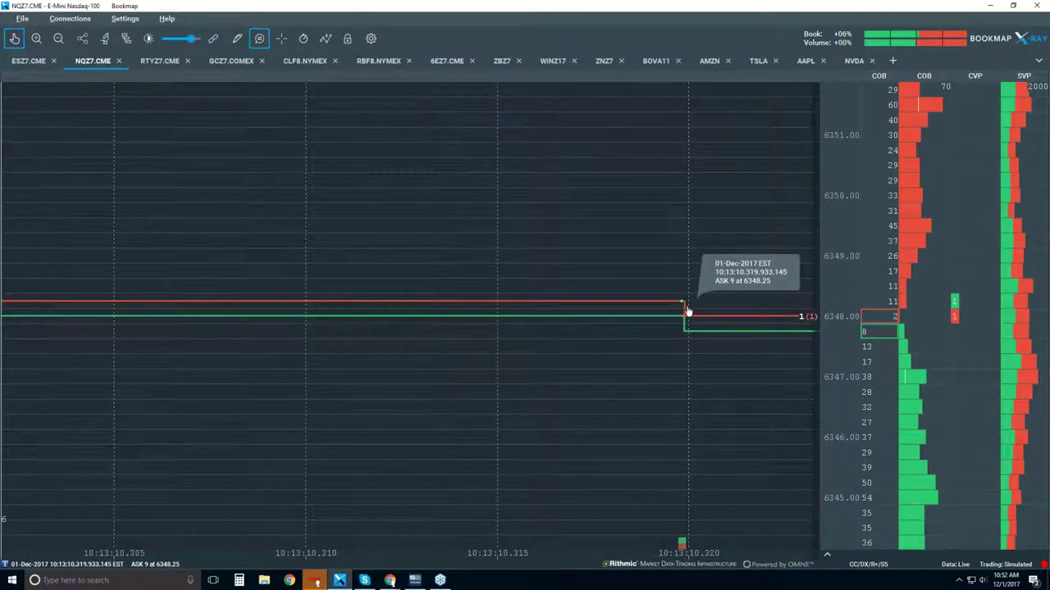
scroll(687, 314, up, 10)
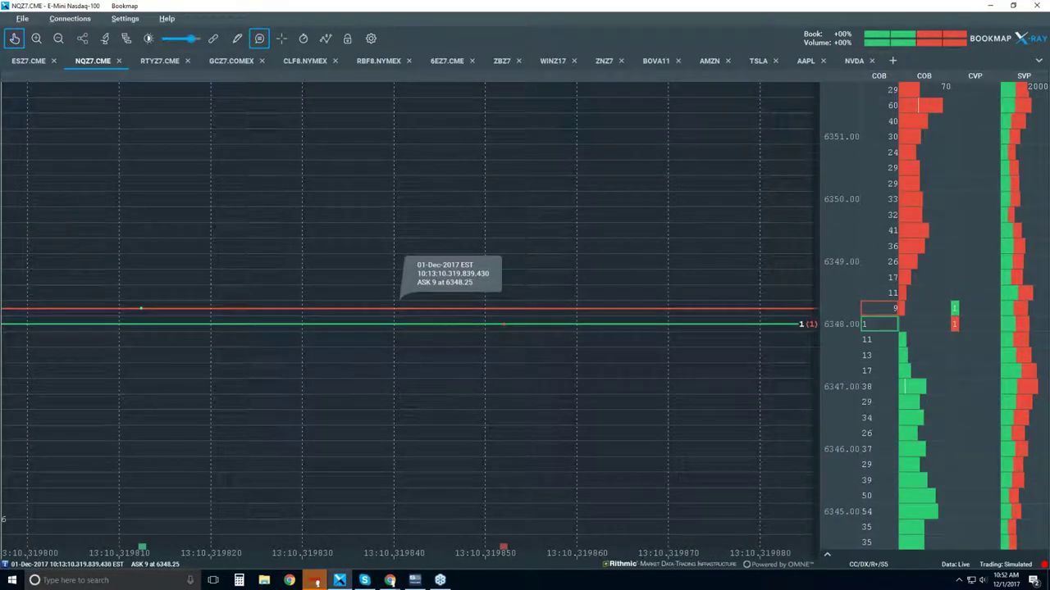
drag(471, 317, 539, 306)
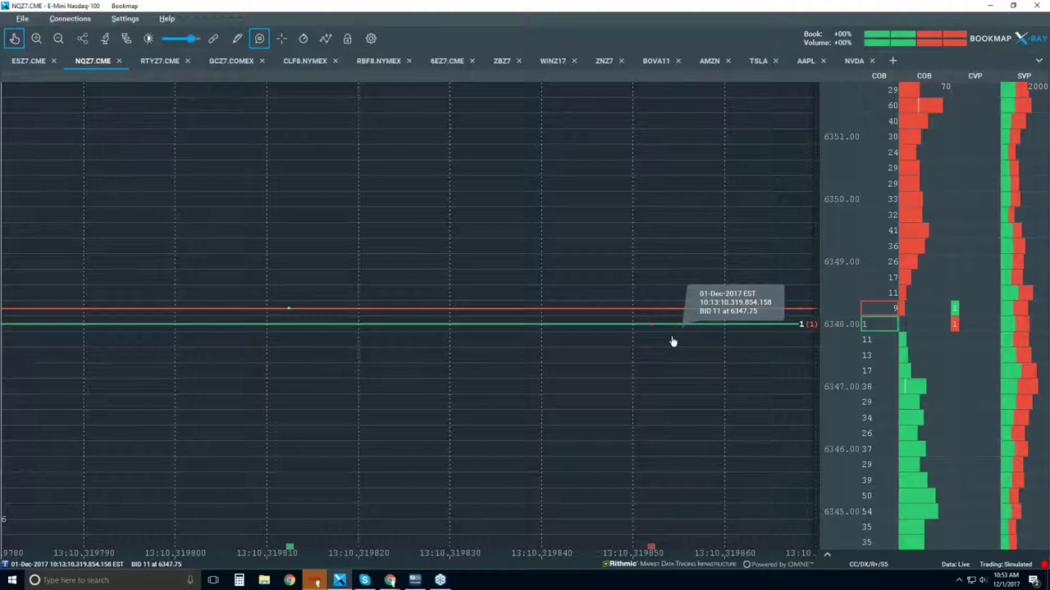
Examine how the bid/ask changes around 10:13:10 fit into the wider price action from 10:11 to the 10:15 candle
scroll(589, 360, down, 3)
scroll(589, 361, down, 3)
scroll(588, 361, down, 10)
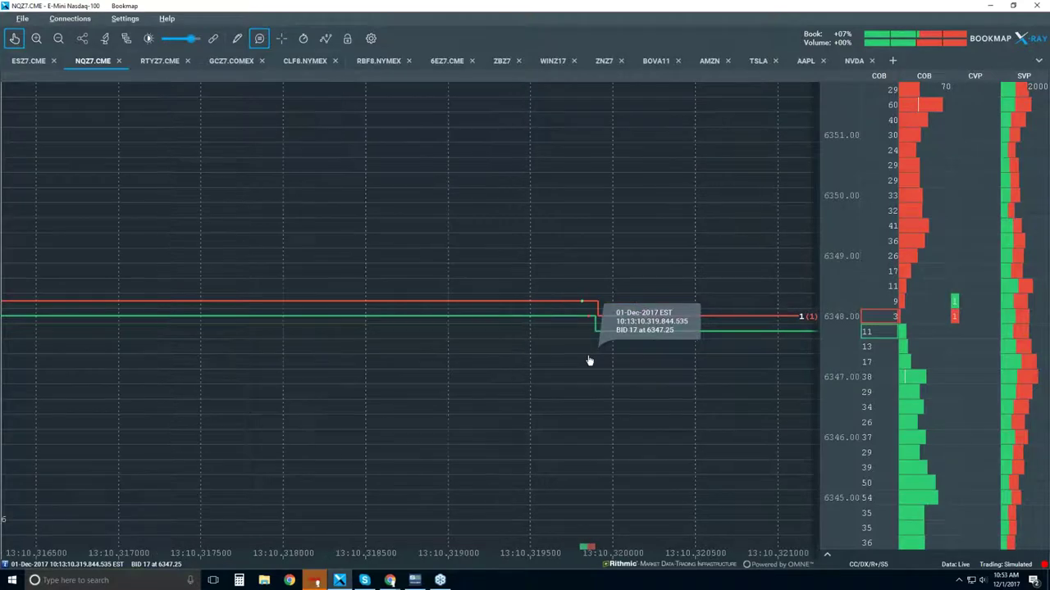
scroll(589, 360, down, 5)
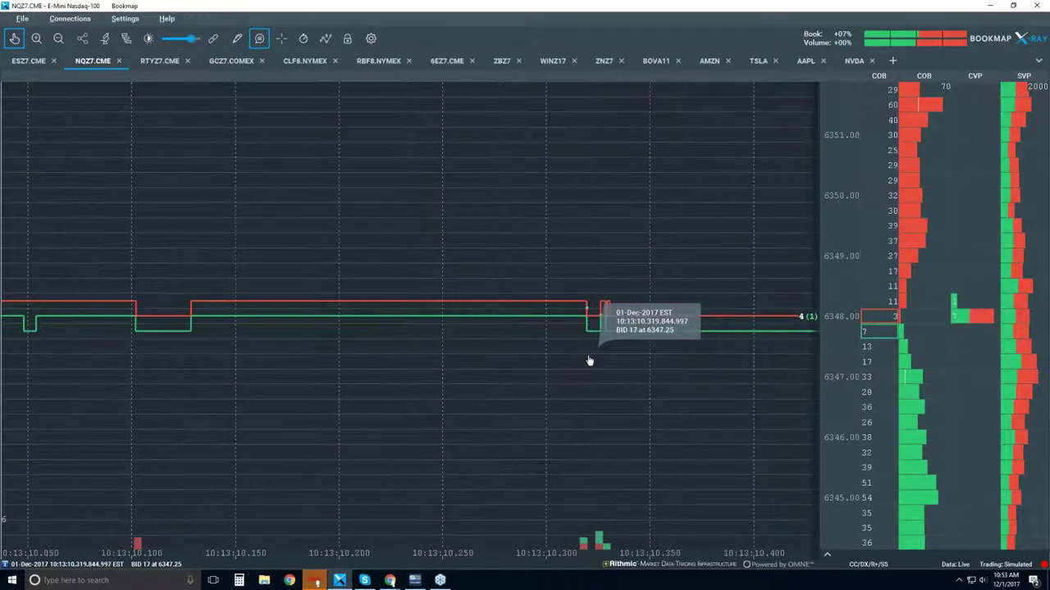
scroll(589, 361, down, 4)
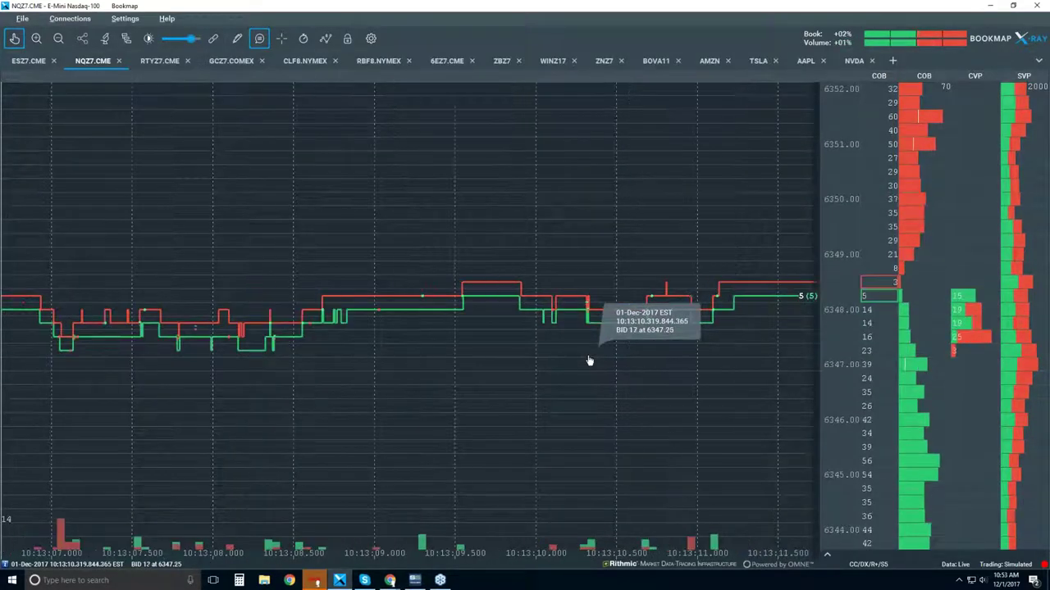
scroll(589, 360, down, 3)
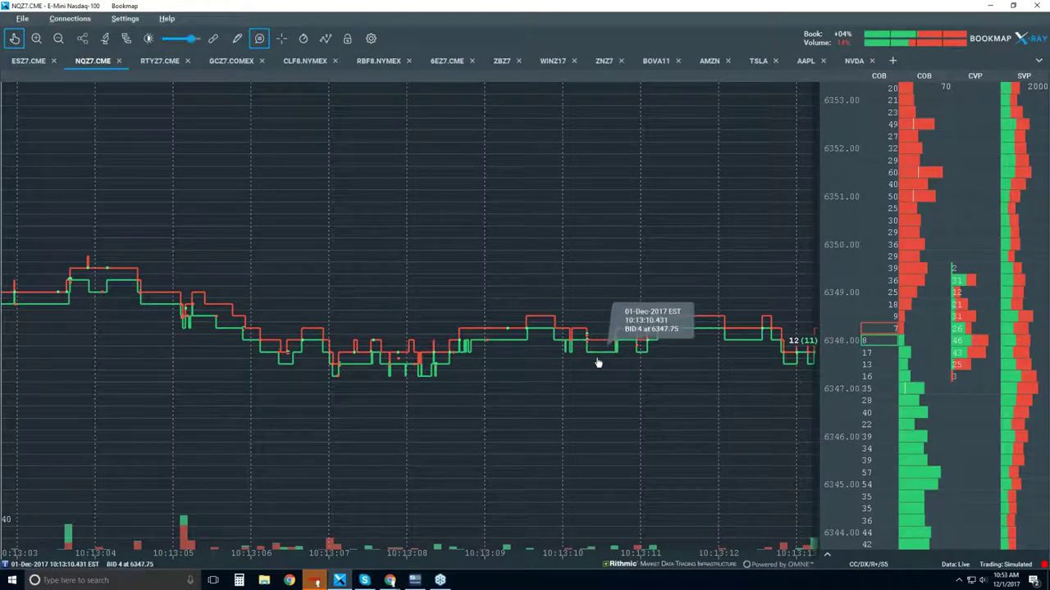
scroll(599, 363, down, 3)
scroll(601, 371, down, 5)
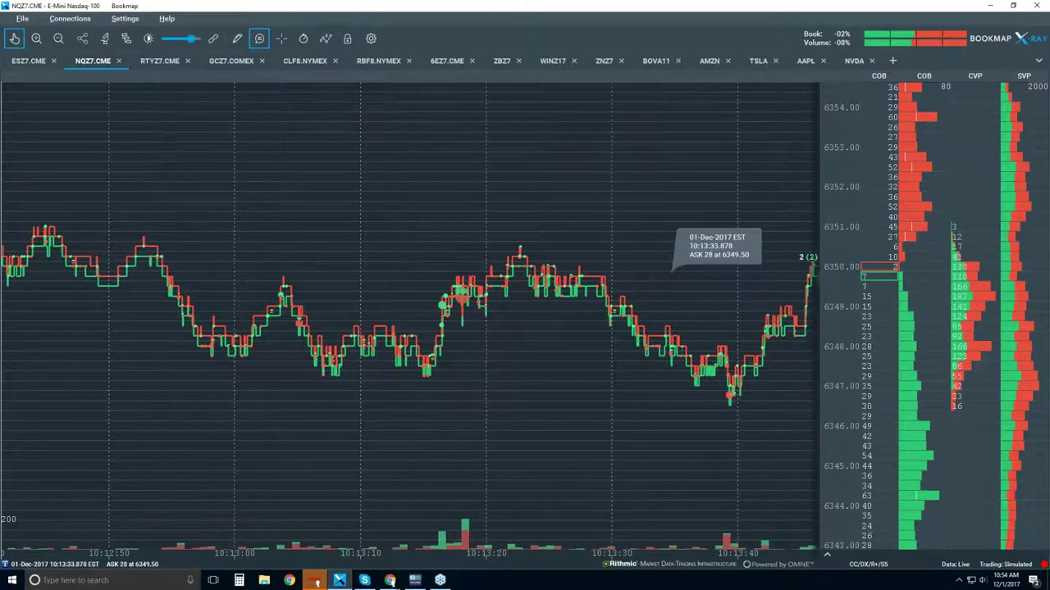
scroll(680, 339, down, 2)
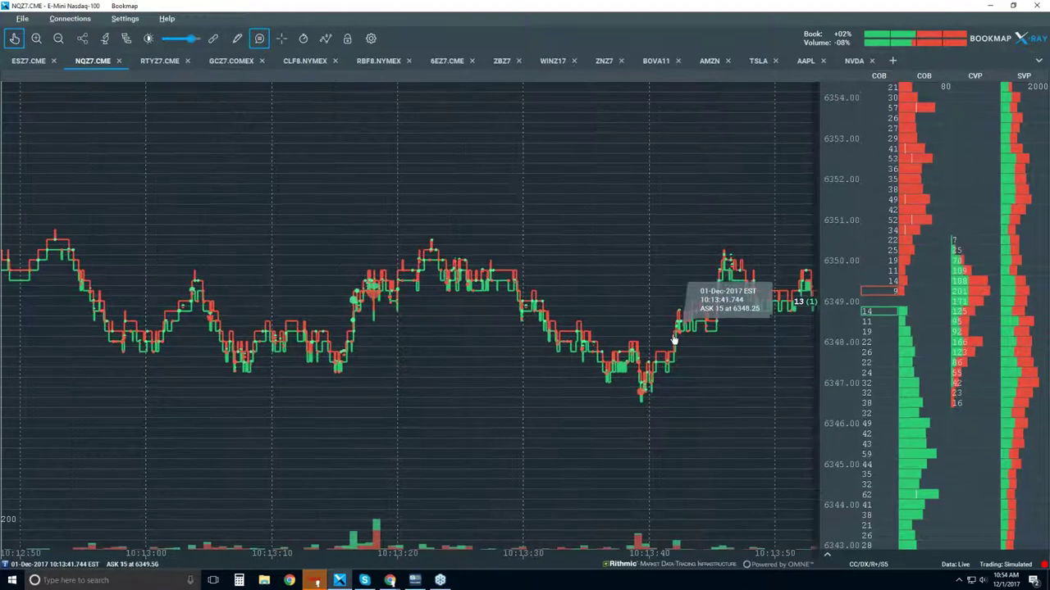
scroll(710, 342, down, 2)
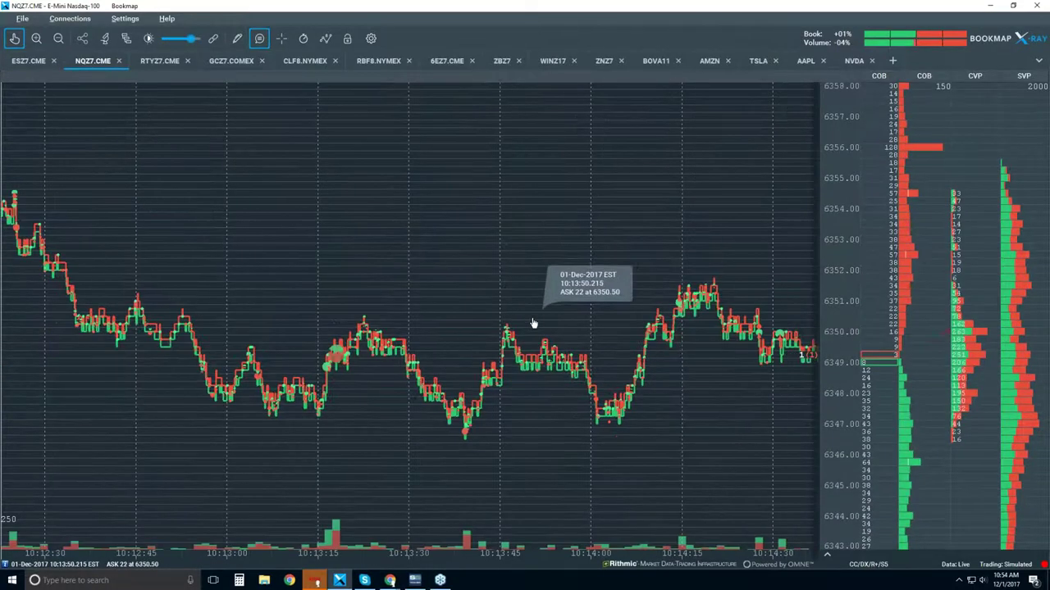
scroll(532, 323, down, 2)
scroll(563, 310, down, 2)
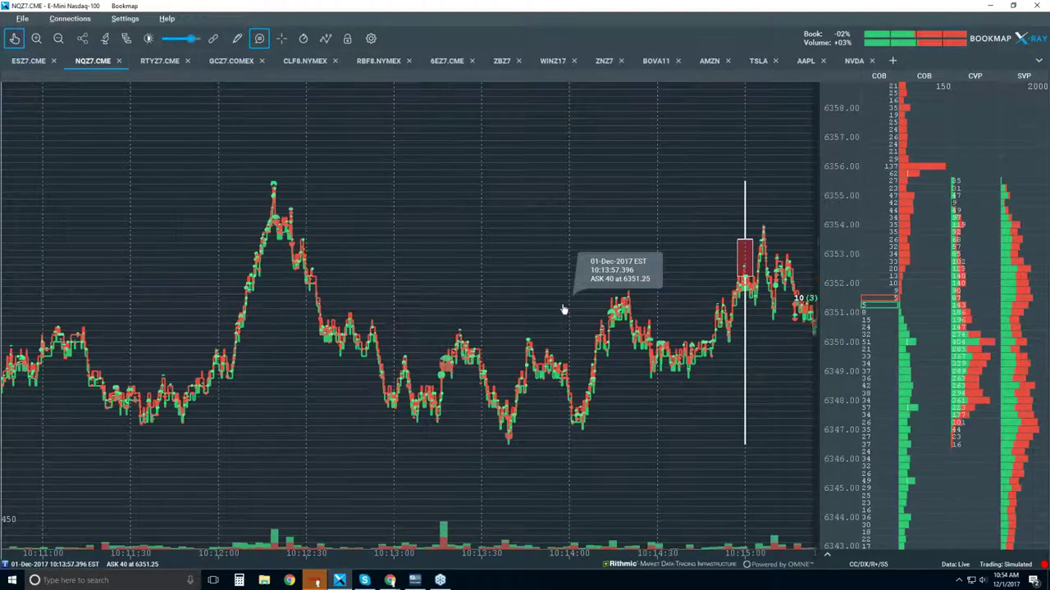
scroll(563, 310, down, 2)
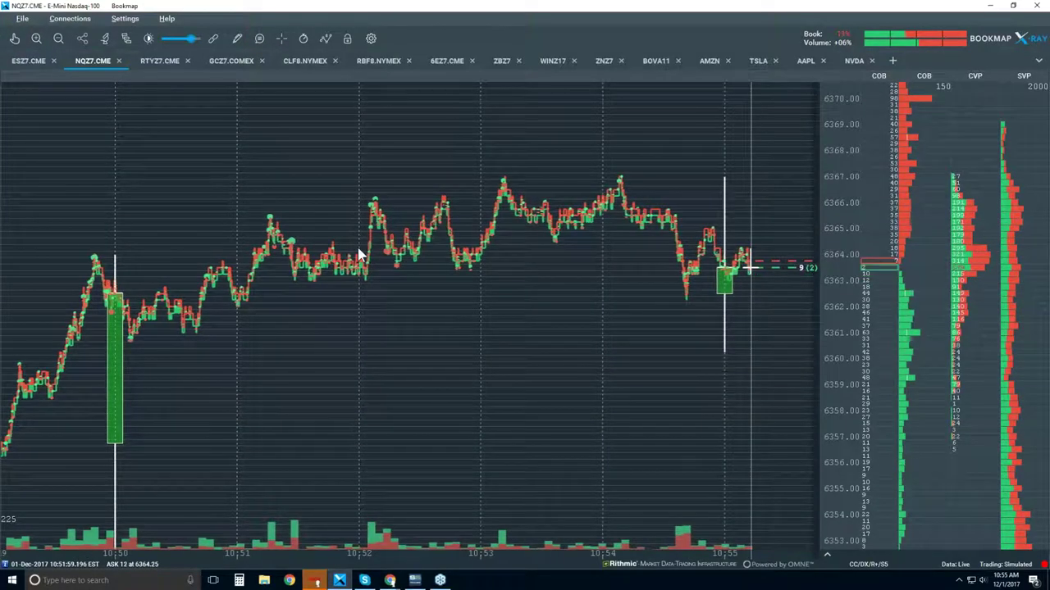
Turn off Candlestick Bars, leaving the Best Bid/Ask lines and Volume Dots on the live chart
click(326, 38)
click(517, 82)
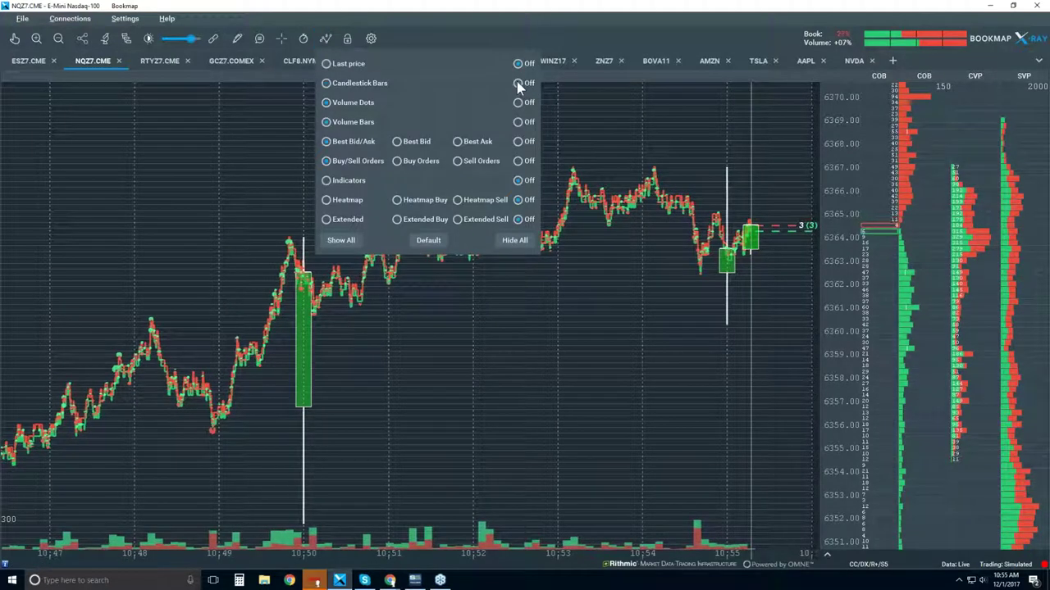
click(514, 311)
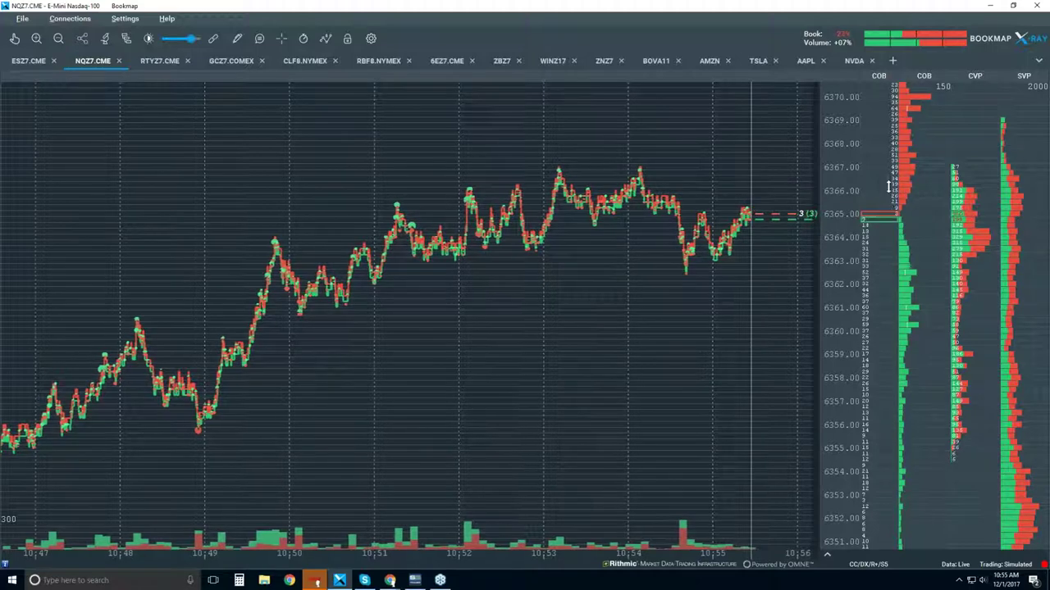
Show the Heatmap behind the bid/ask lines and review the liquidity levels back to before 10:40
scroll(740, 183, up, 3)
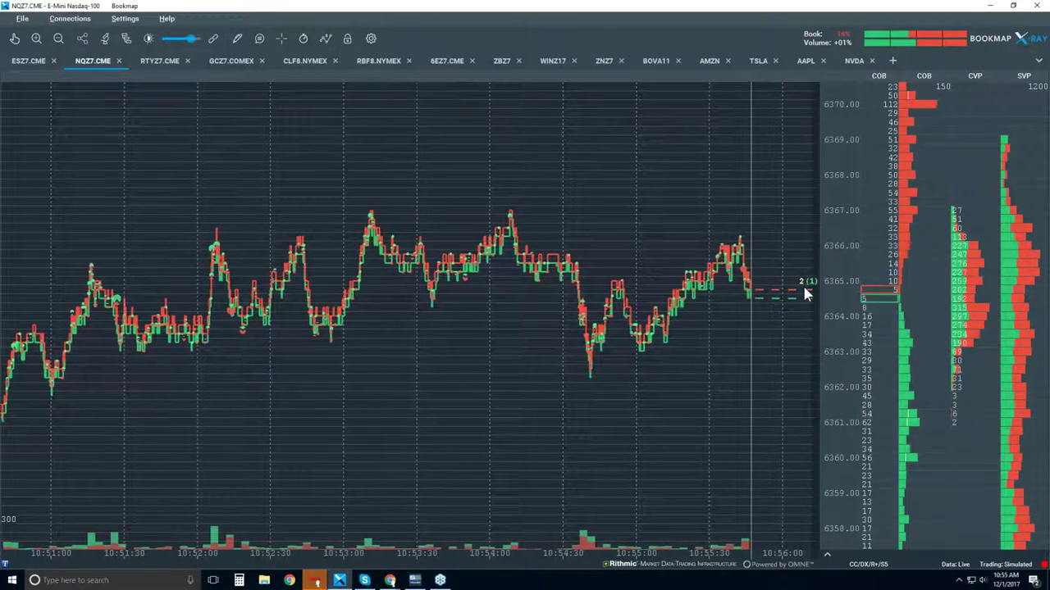
click(326, 41)
click(338, 201)
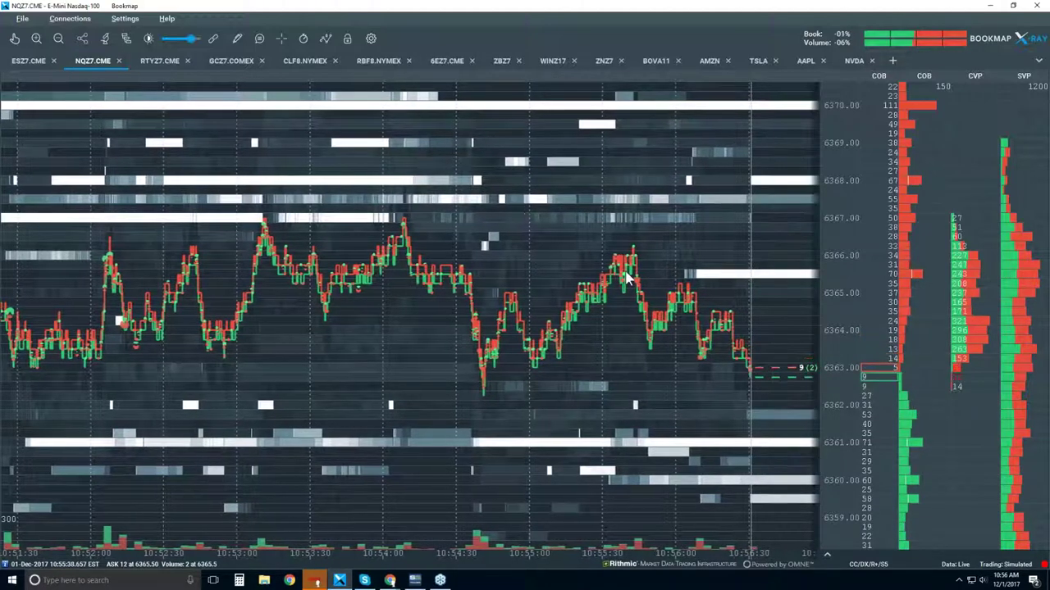
scroll(627, 277, down, 2)
scroll(627, 277, down, 3)
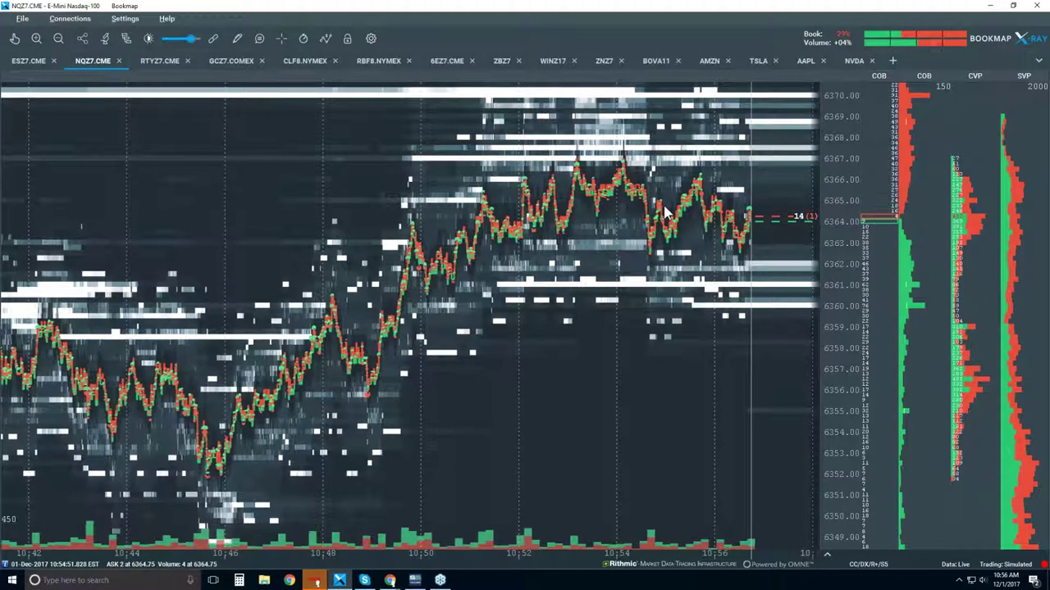
scroll(663, 214, down, 2)
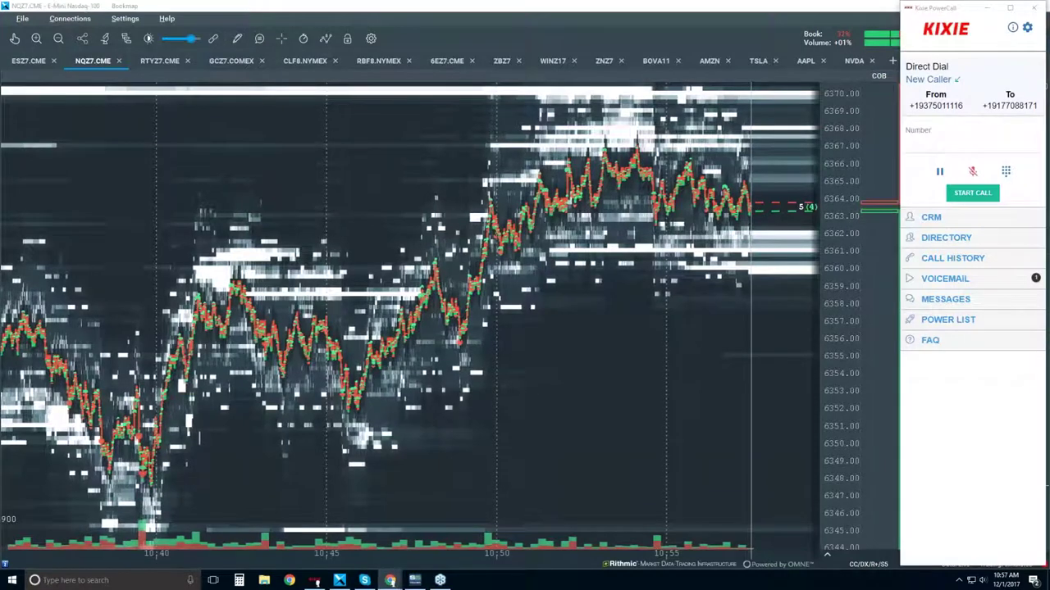
Close the Kixie PowerCall window covering the order book and volume columns
click(1034, 7)
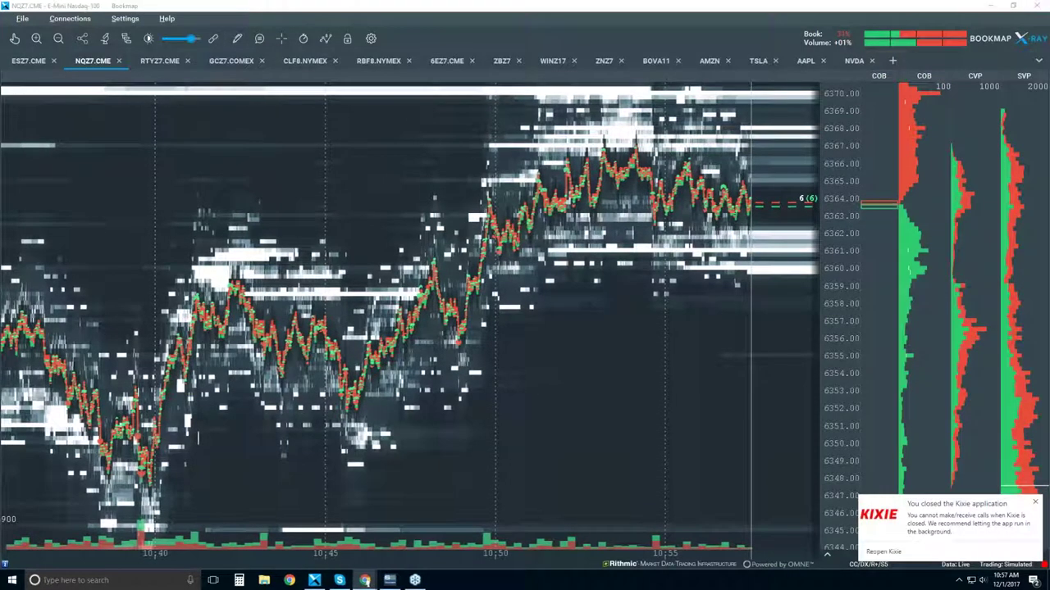